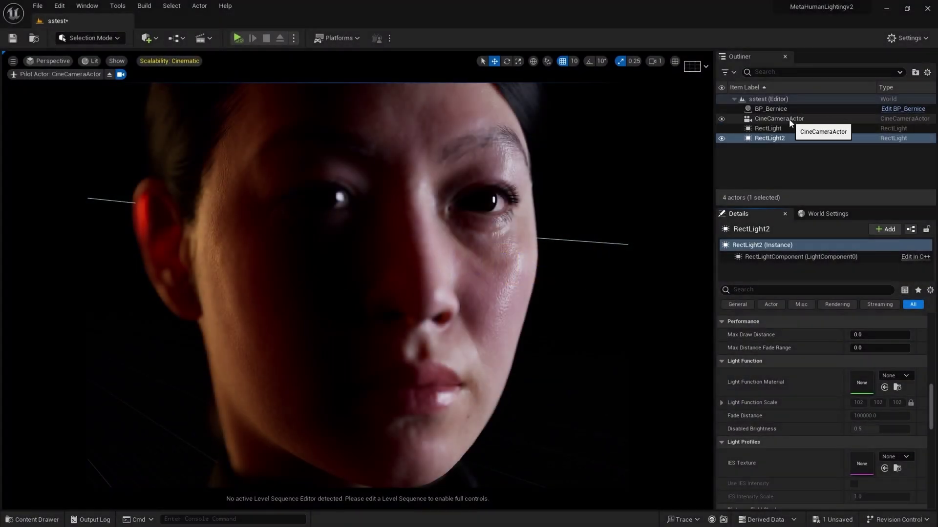
# Select the CineCameraActor, RectLight and RectLight2 in turn to review the scene's camera and two lights
pyautogui.click(789, 119)
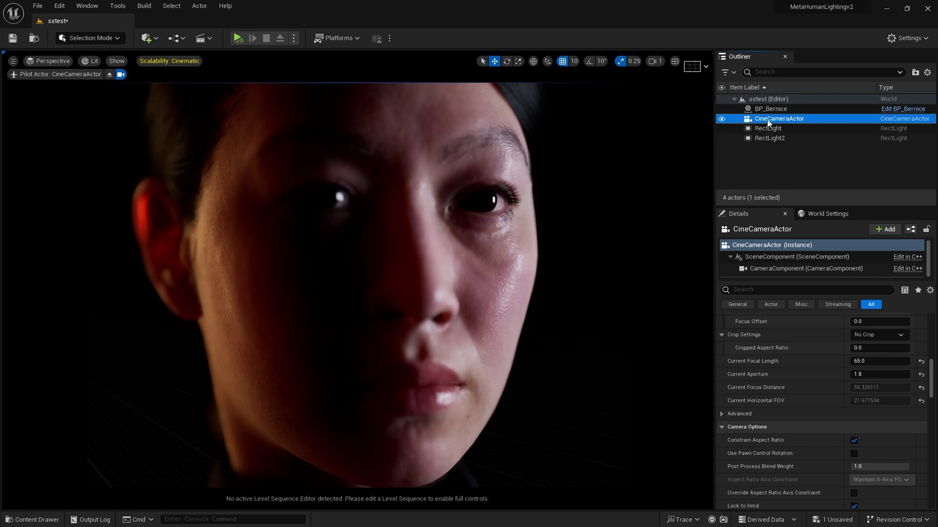
pyautogui.click(774, 130)
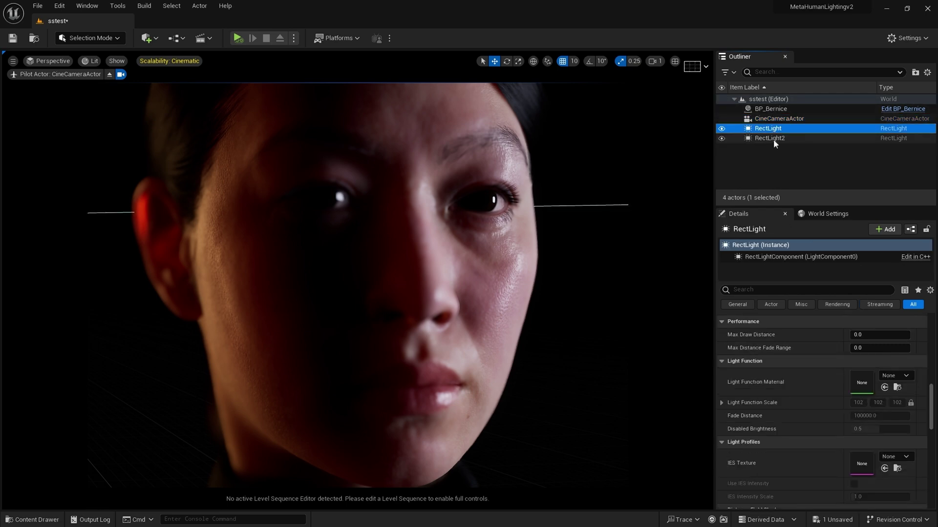
pyautogui.click(775, 139)
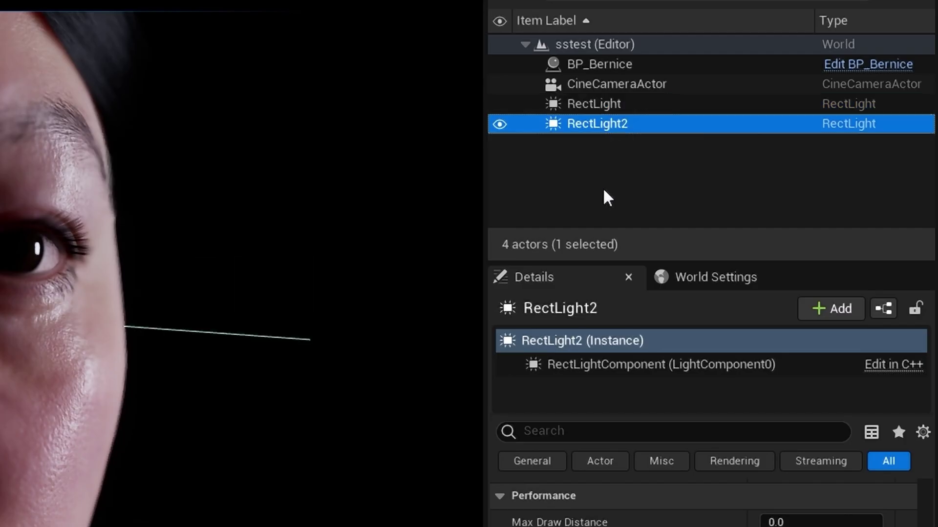
# Hide both rect lights, show RectLight and RectLight2 each alone to compare their effect on the face, and show both again
pyautogui.click(606, 103)
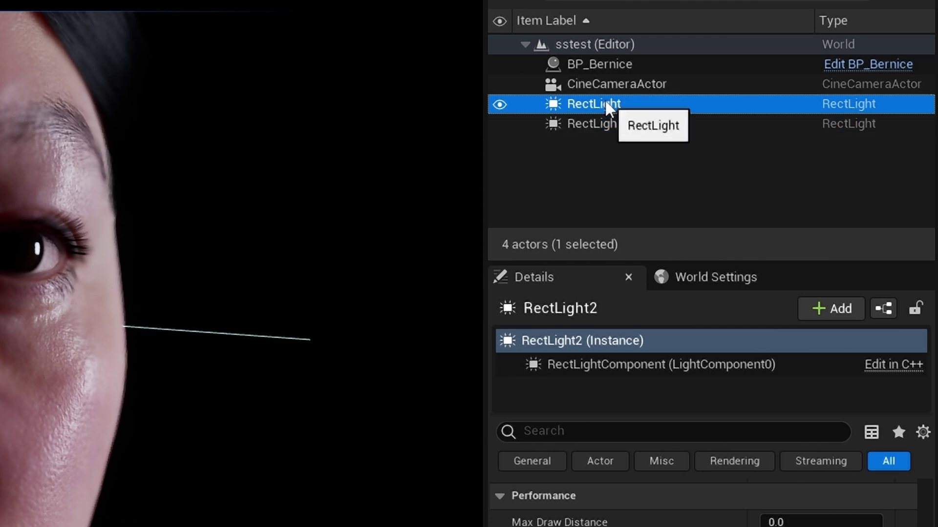
pyautogui.click(500, 104)
pyautogui.click(499, 124)
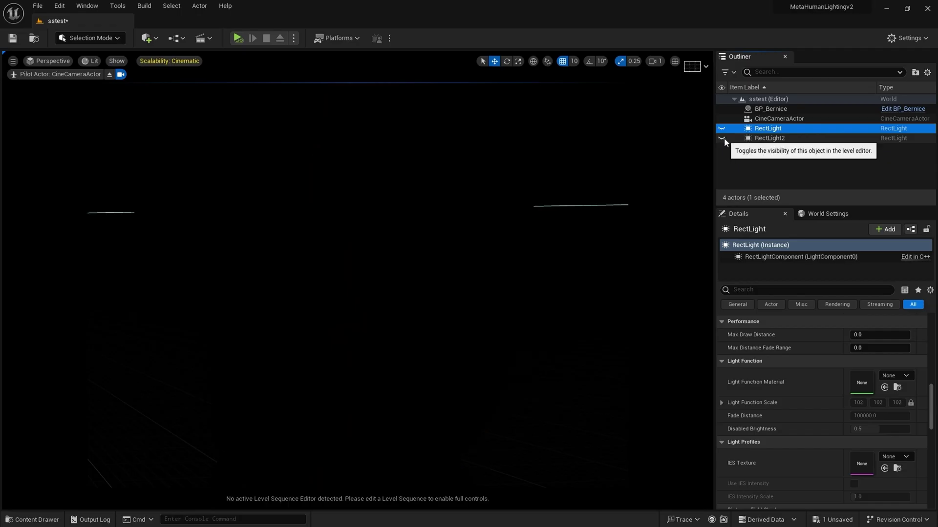
pyautogui.click(721, 128)
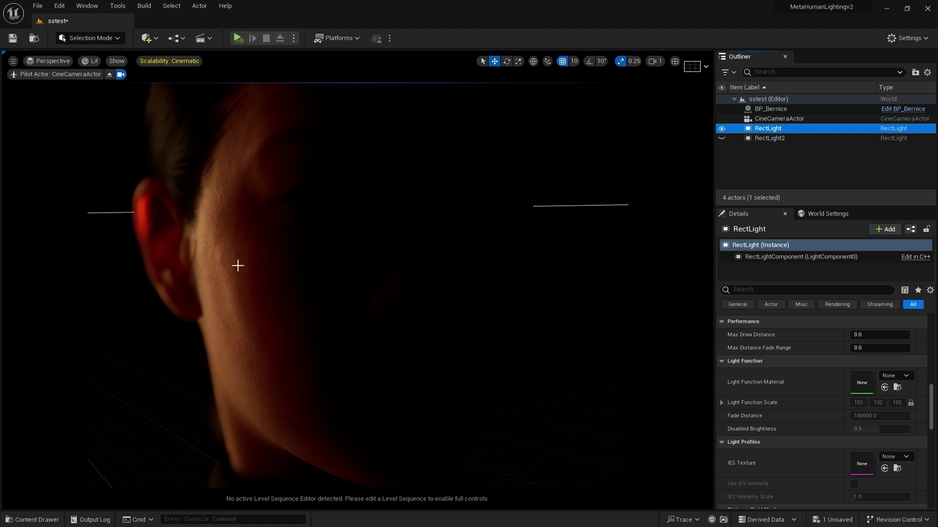
pyautogui.click(721, 128)
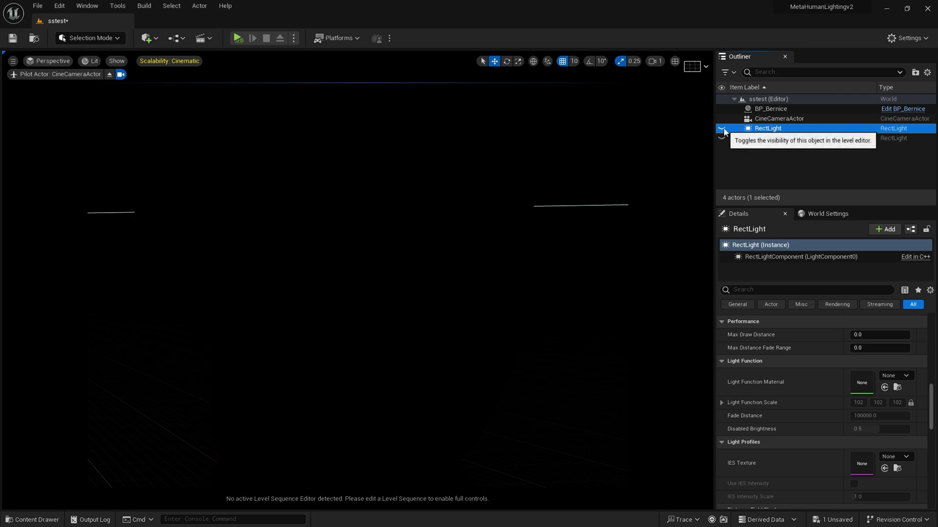
pyautogui.click(721, 138)
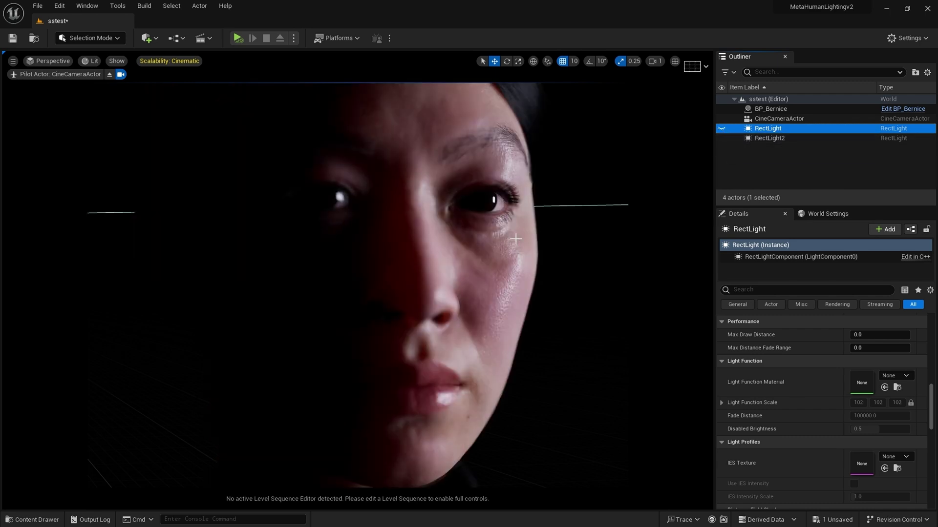
pyautogui.click(722, 129)
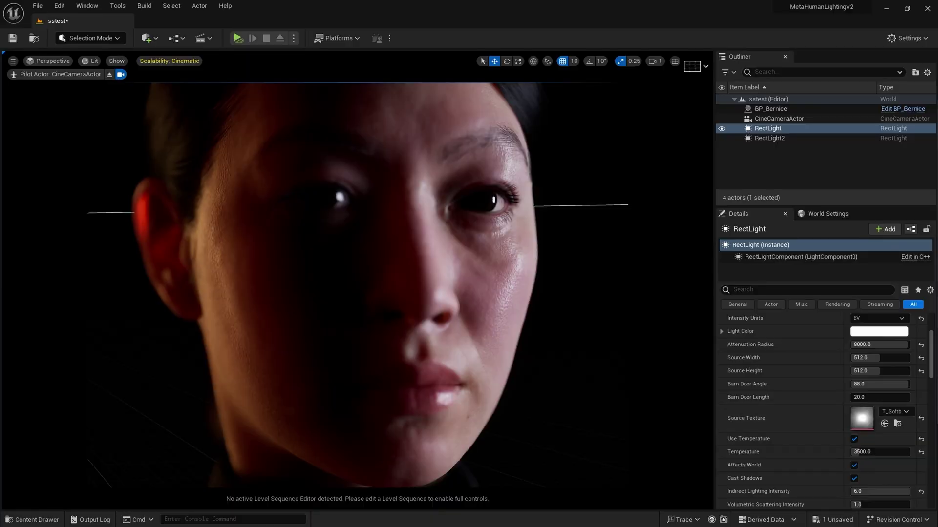
# Examine RectLight's softbox source texture and its Light Function settings
pyautogui.doubleClick(862, 418)
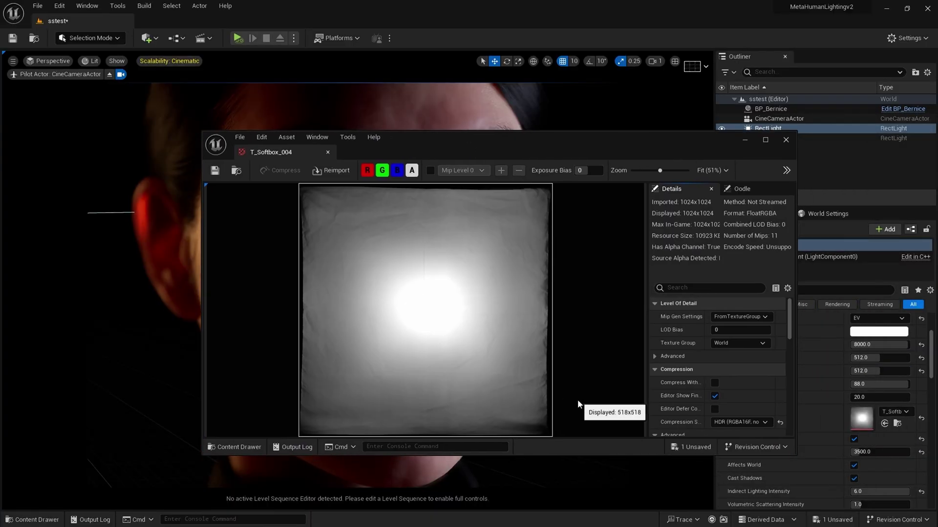
pyautogui.click(786, 140)
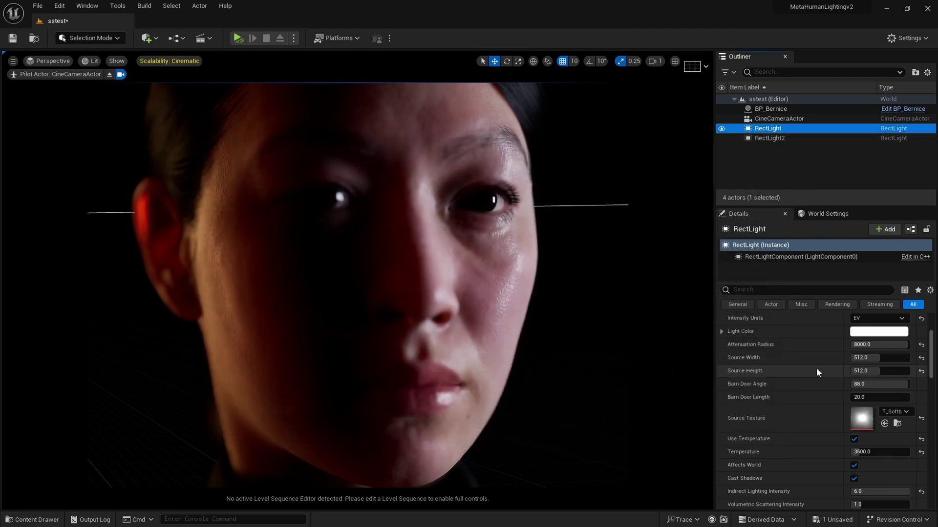
pyautogui.scroll(-2, 822, 407)
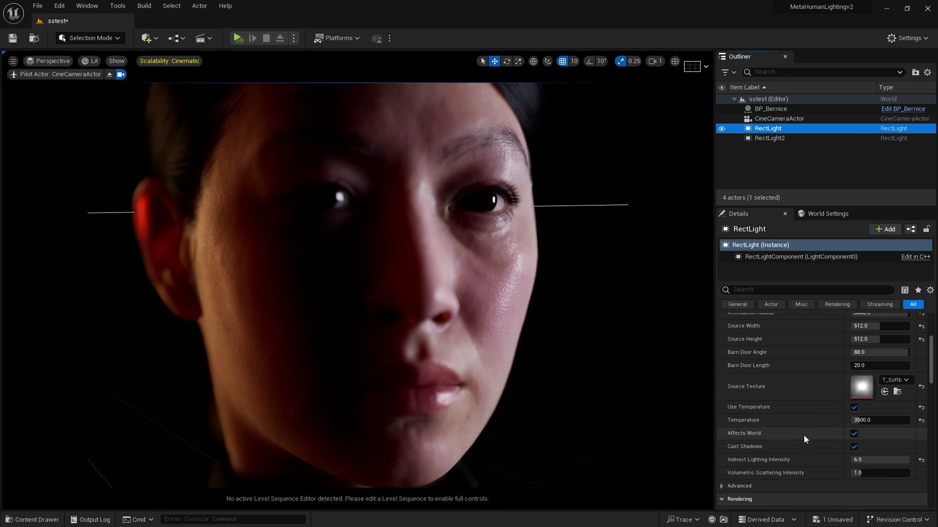
pyautogui.scroll(-10, 804, 435)
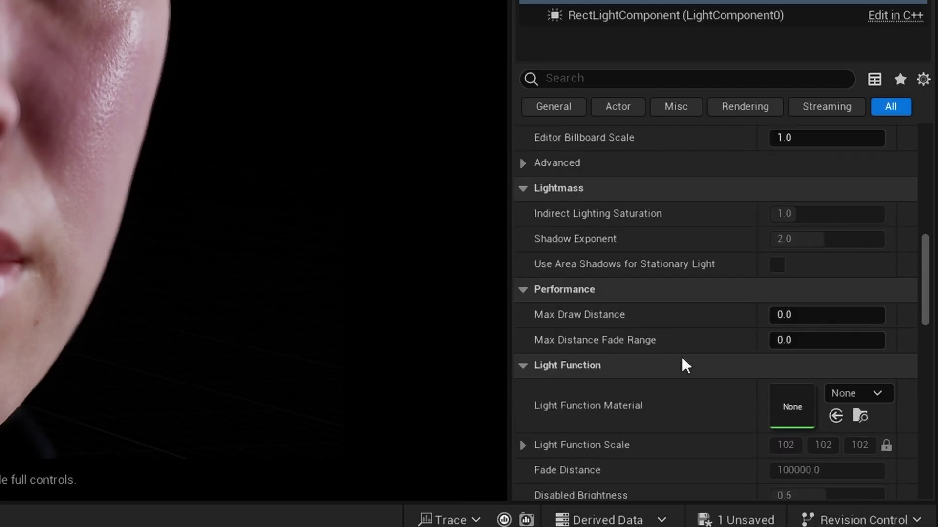
pyautogui.scroll(-2, 686, 365)
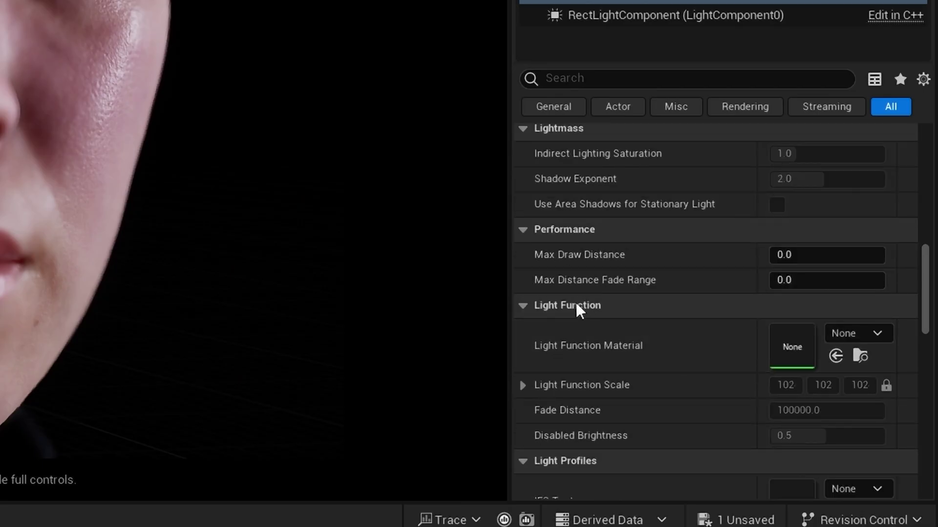
pyautogui.scroll(-3, 642, 310)
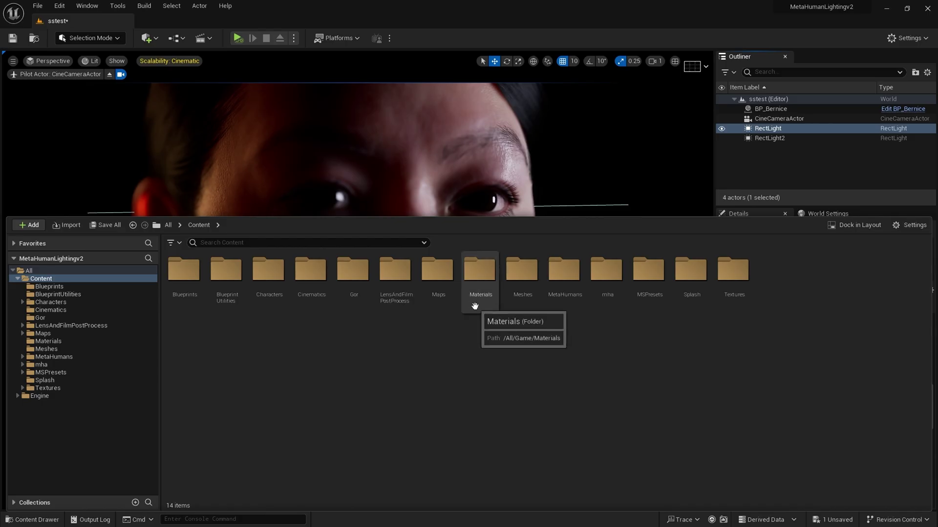
# Create a new material named Light_tutorial in the project's Materials folder
pyautogui.doubleClick(474, 306)
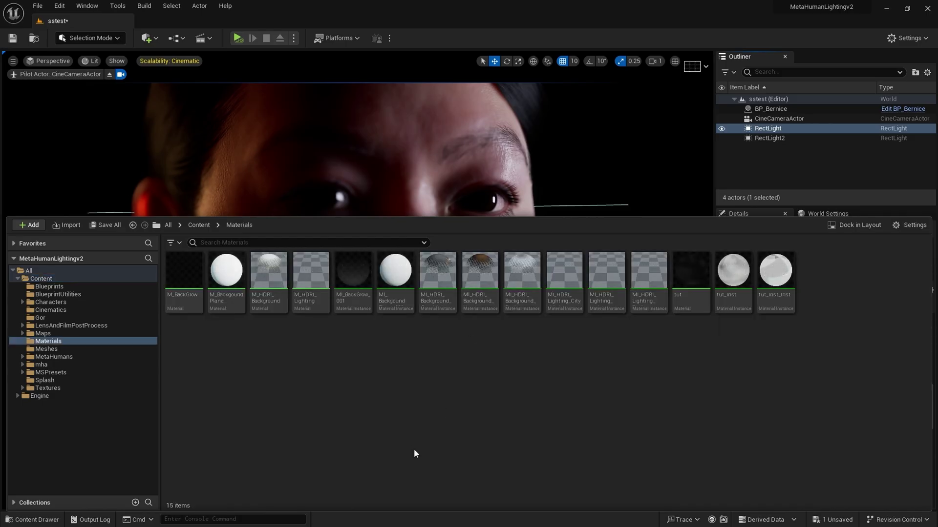
pyautogui.rightClick(381, 436)
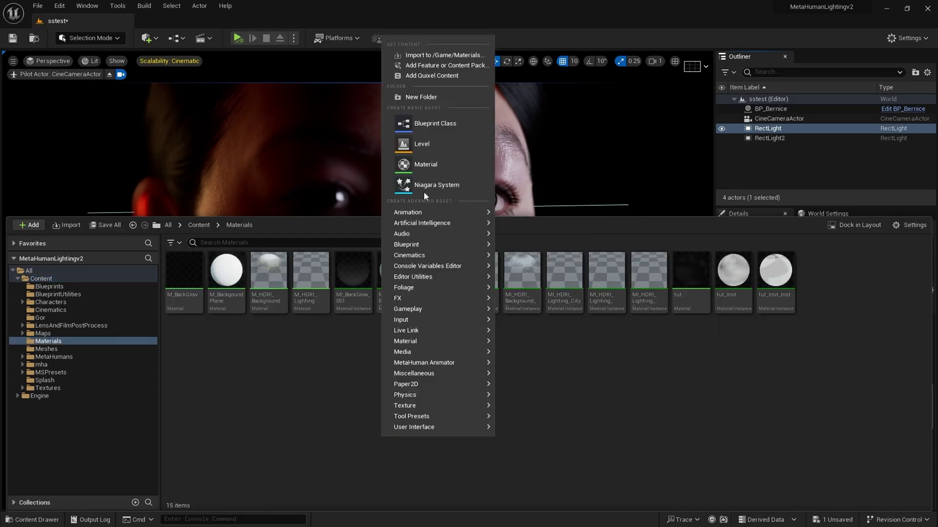
pyautogui.click(425, 165)
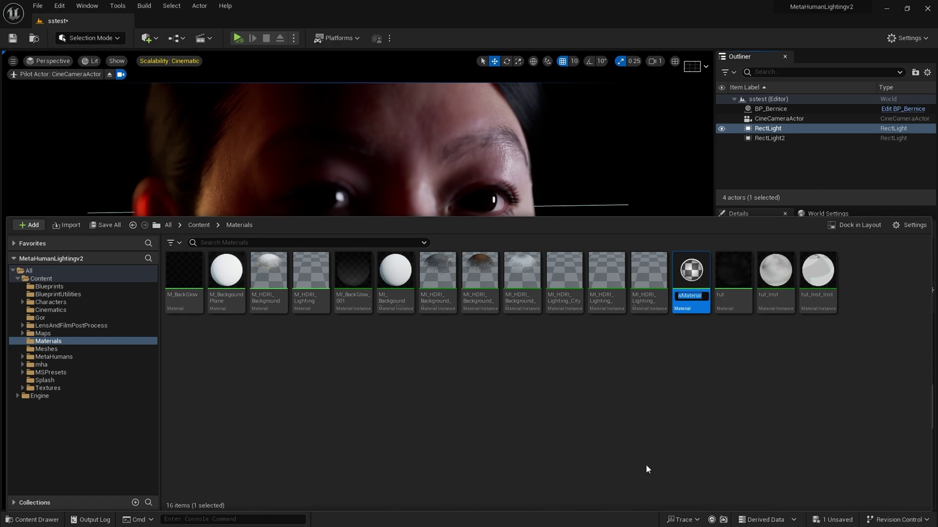
pyautogui.press('BackSpace')
pyautogui.write('Ligh')
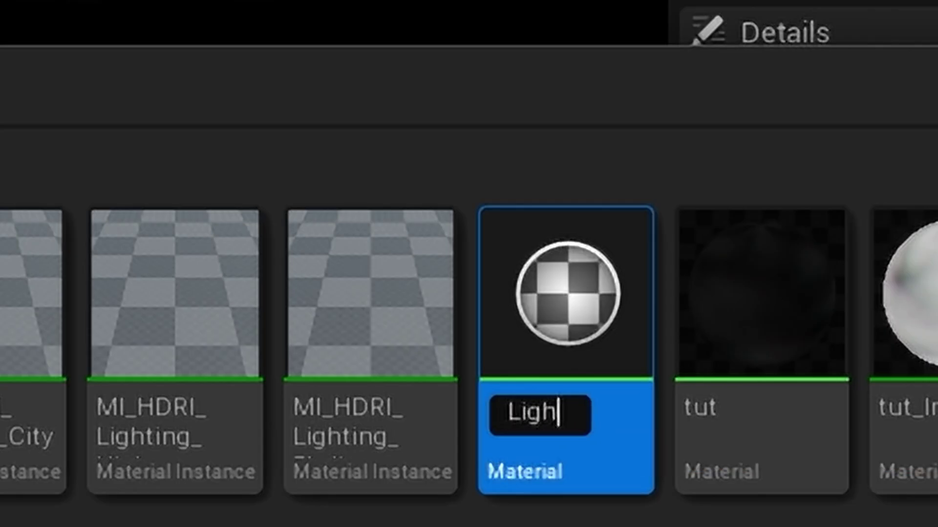
pyautogui.write('t_tutoria')
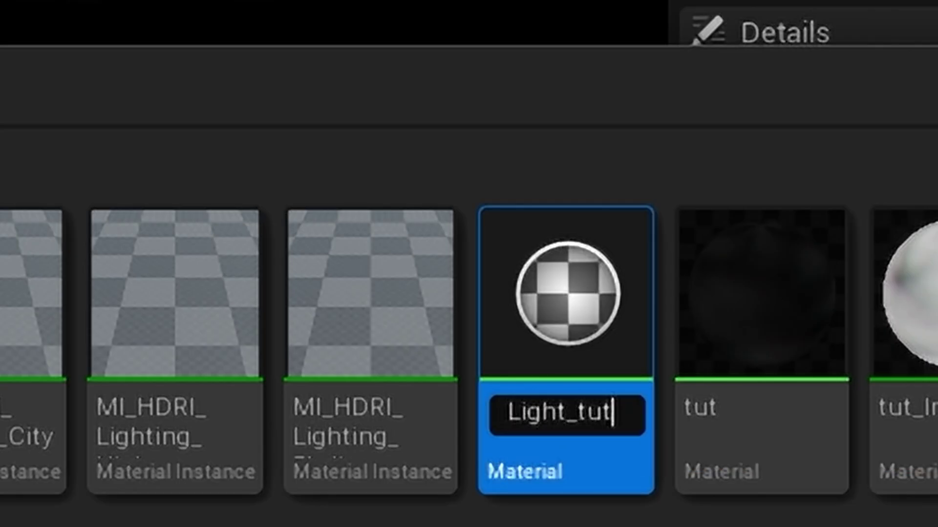
pyautogui.write('l')
pyautogui.press('Return')
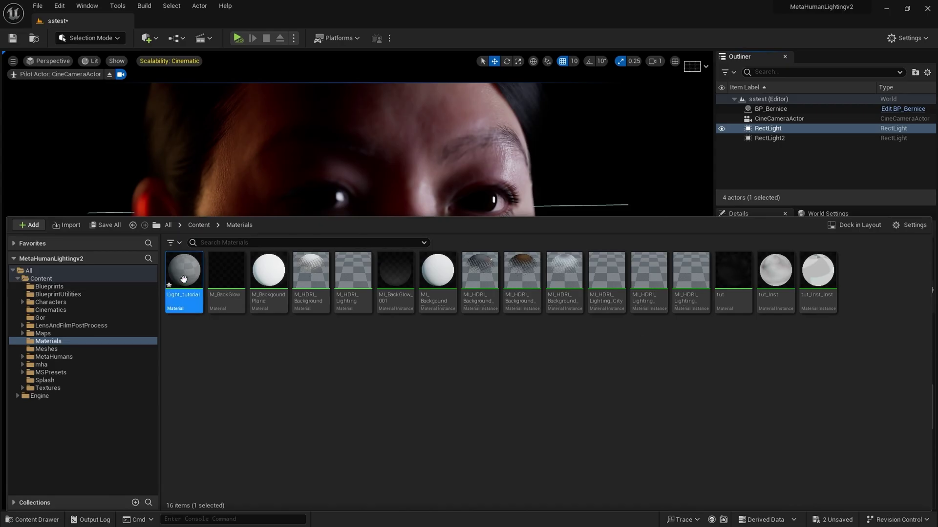
# Open the Light_tutorial material and set its Material Domain to Light Function
pyautogui.doubleClick(184, 279)
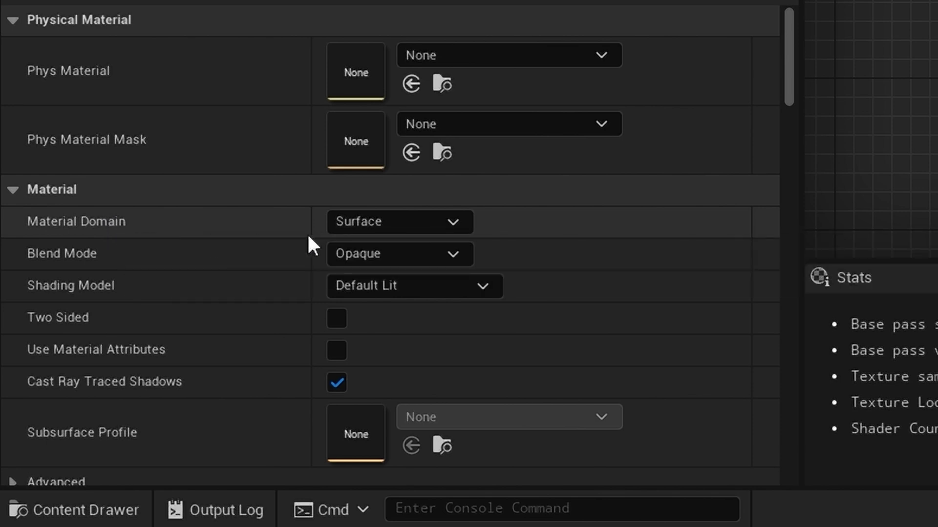
pyautogui.click(394, 225)
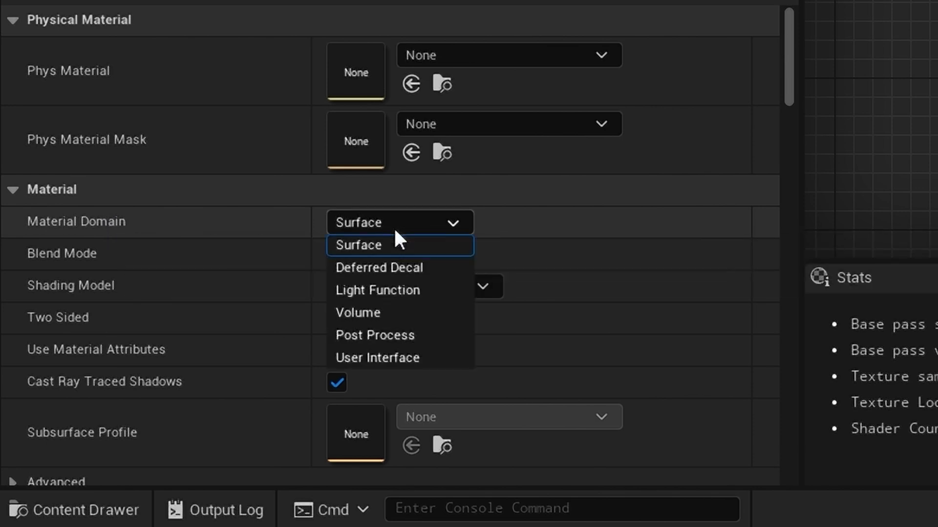
pyautogui.click(386, 289)
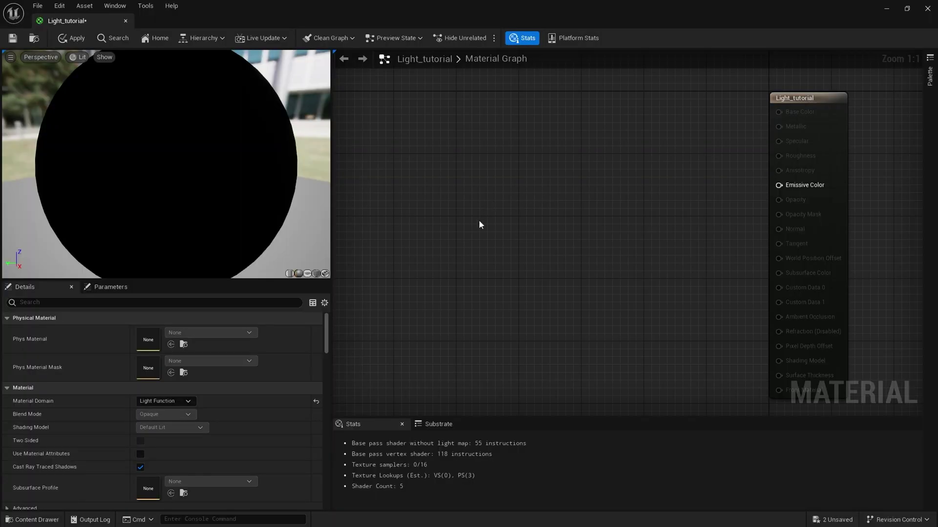
# Try feeding the material's Emissive Color with a constant node of value 1, and delete that node again
pyautogui.press('1')
pyautogui.click(581, 194)
pyautogui.moveTo(637, 214); pyautogui.dragTo(779, 186)
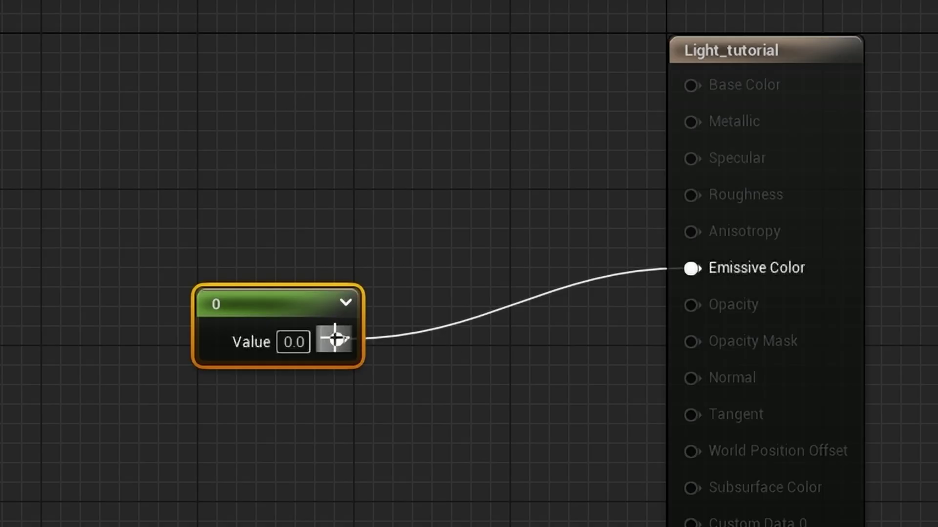
pyautogui.click(619, 215)
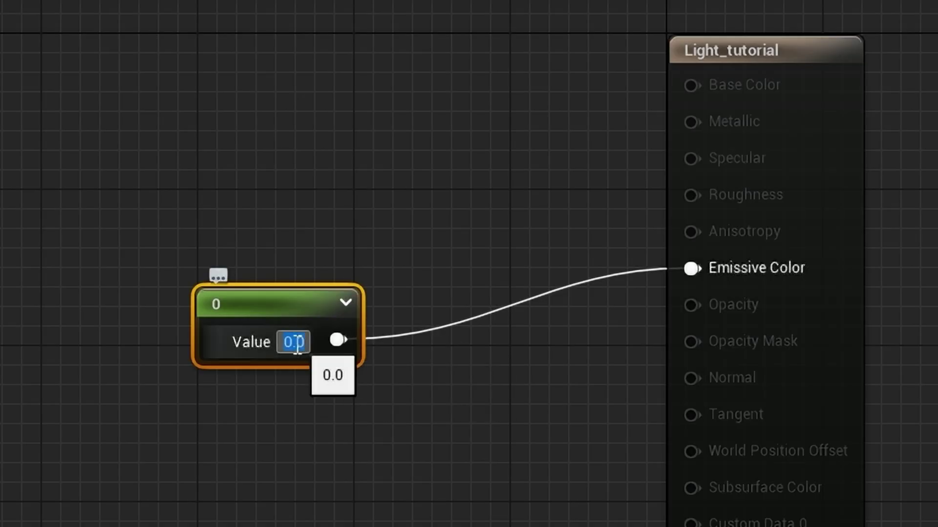
pyautogui.write('1')
pyautogui.press('Return')
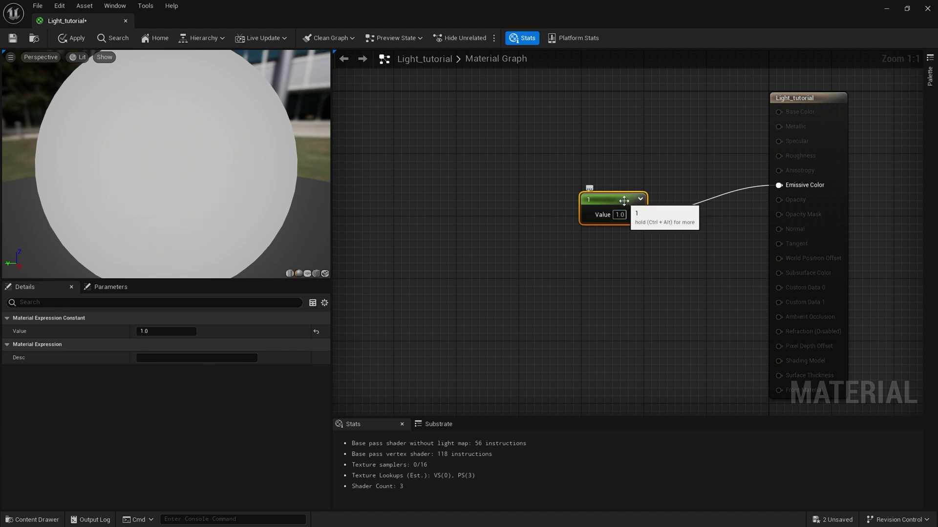
pyautogui.press('Delete')
# Add a TextureSampleParameter2D node named Light Texture and connect its RGB output to the material's Emissive Color
pyautogui.rightClick(583, 197)
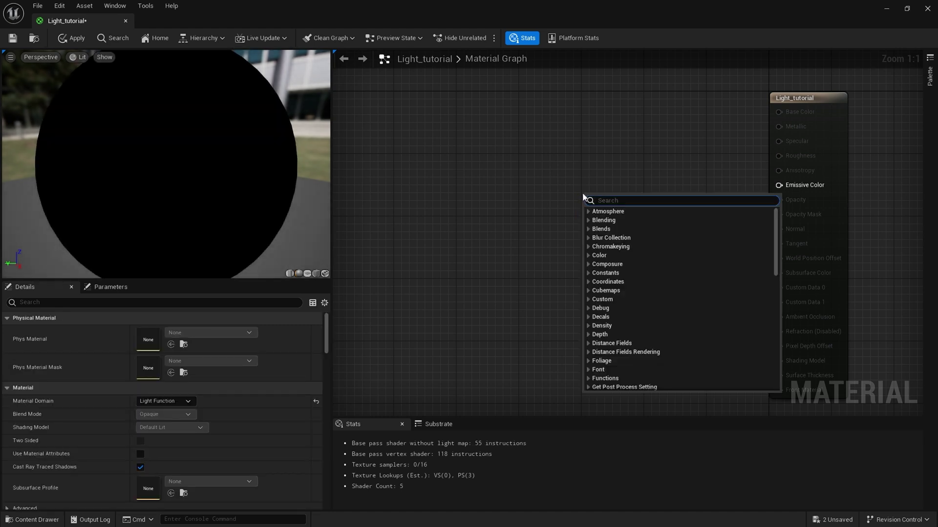
pyautogui.write('texture')
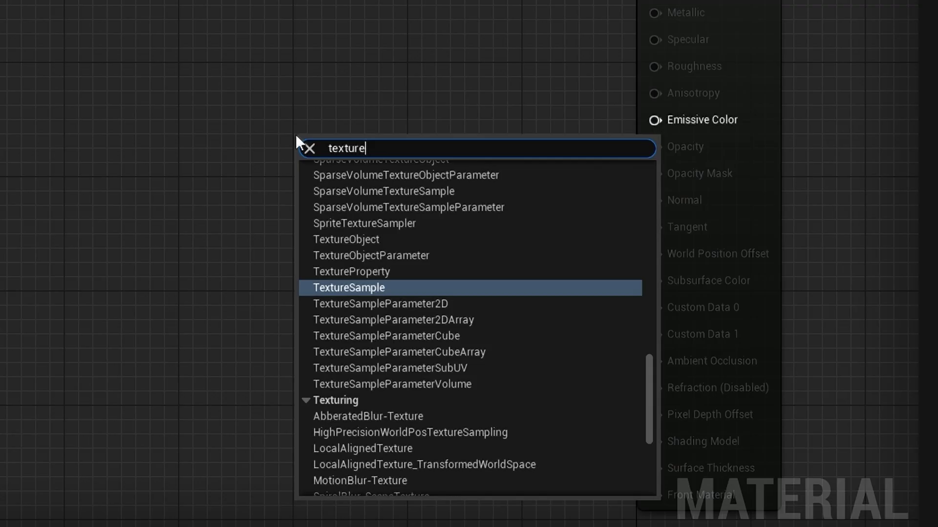
pyautogui.click(436, 303)
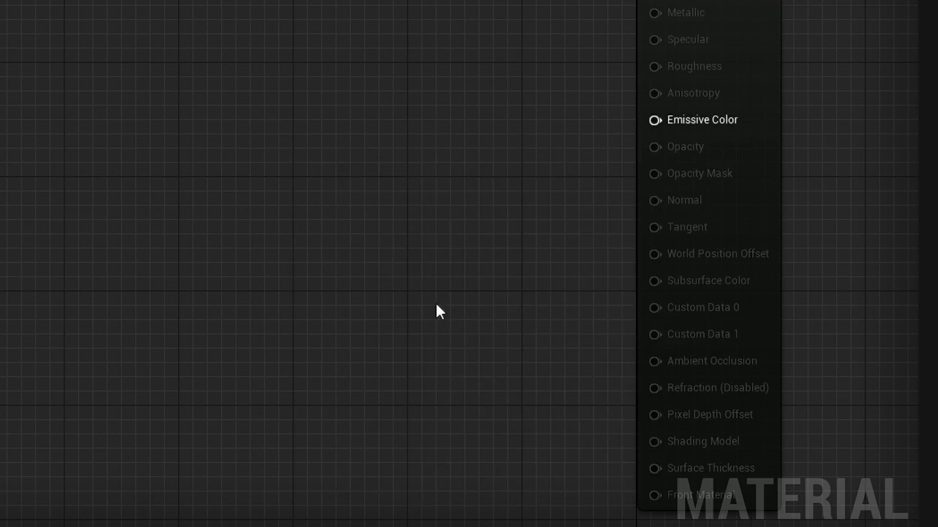
pyautogui.write('Light Texture')
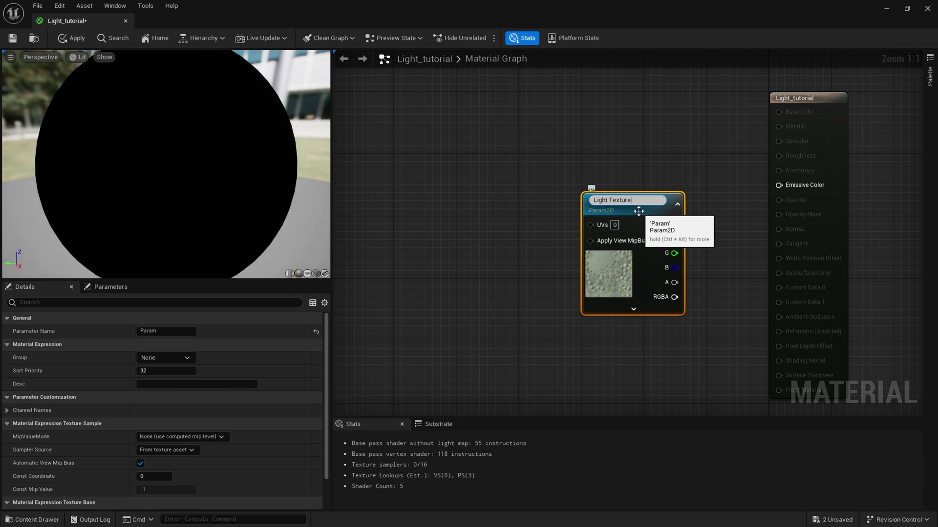
pyautogui.press('Return')
pyautogui.moveTo(674, 221); pyautogui.dragTo(779, 185)
pyautogui.moveTo(613, 208); pyautogui.dragTo(574, 162)
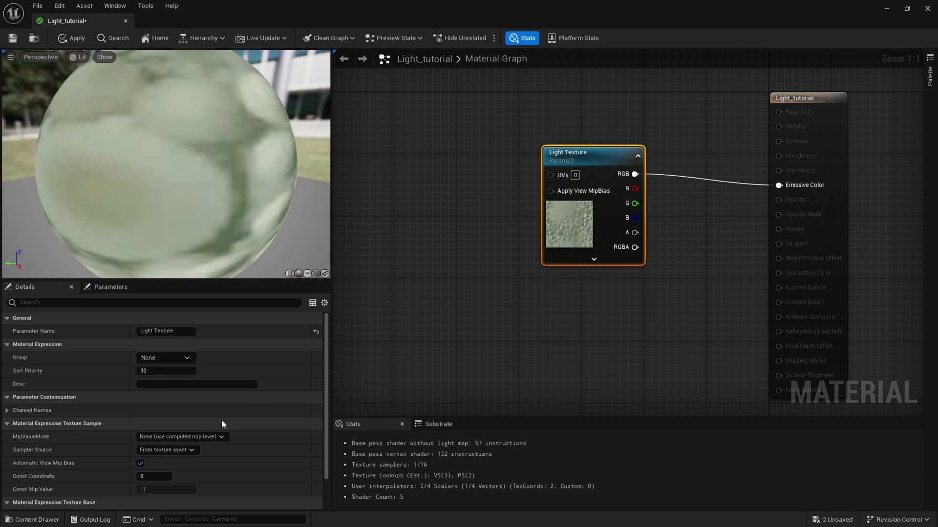
# Assign the DemoBox texture to the Light Texture parameter node
pyautogui.scroll(-3, 222, 421)
pyautogui.click(210, 457)
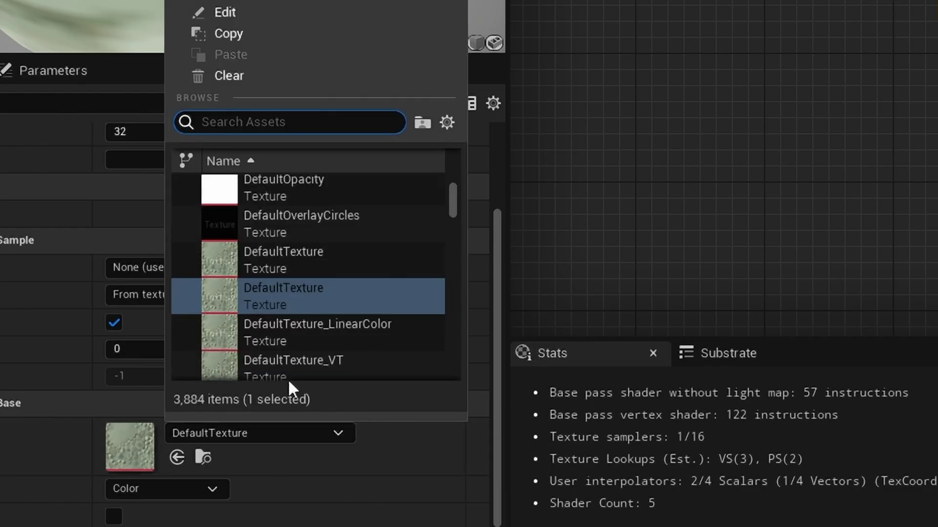
pyautogui.scroll(-6, 312, 342)
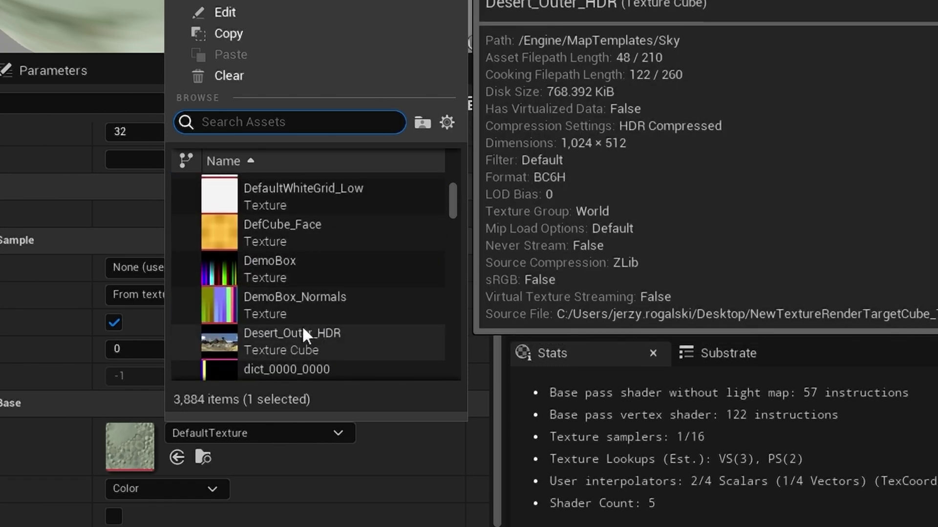
pyautogui.scroll(-1, 322, 329)
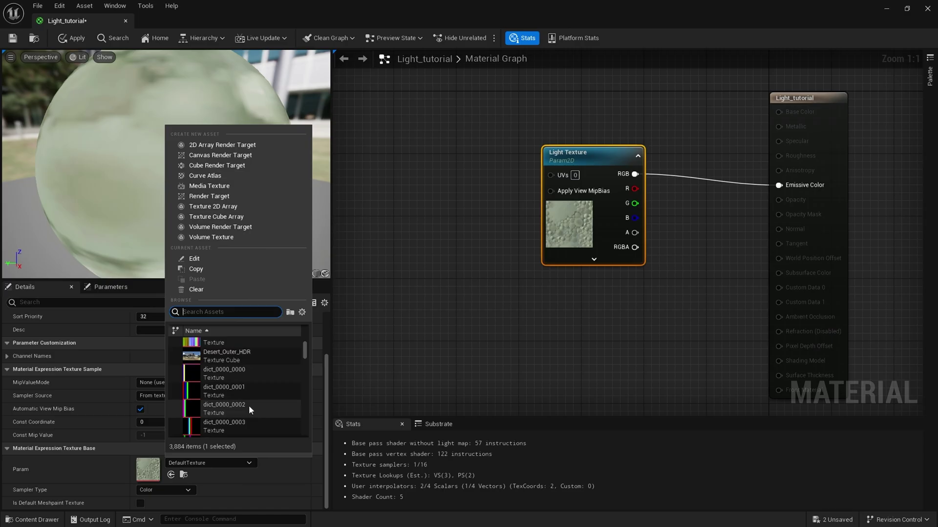
pyautogui.scroll(1, 322, 254)
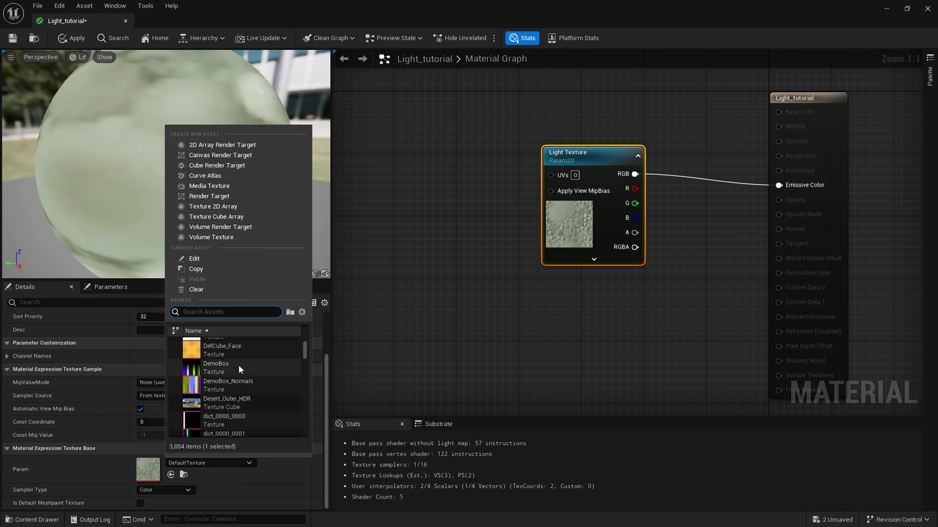
pyautogui.click(228, 368)
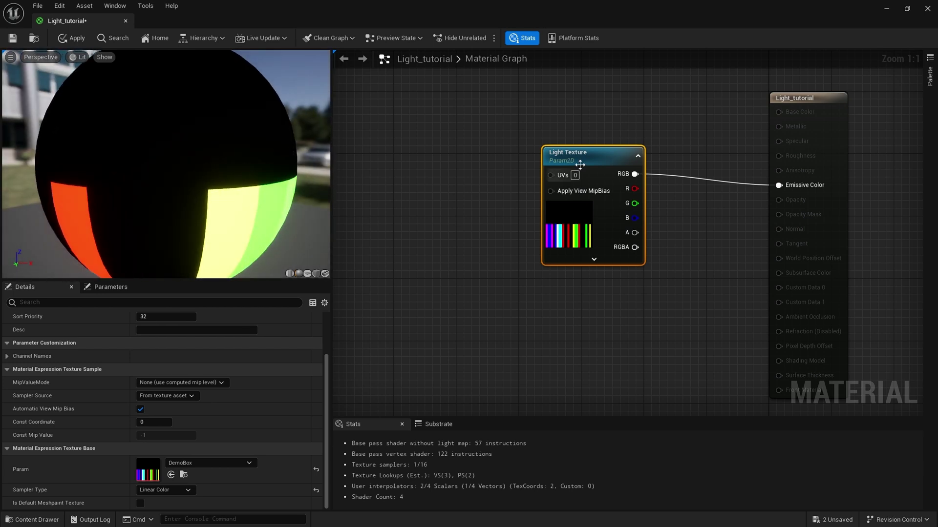
# Delete the Light Texture node and connect a new Divide node to the material's Emissive Color instead
pyautogui.press('Delete')
pyautogui.moveTo(660, 193); pyautogui.dragTo(611, 210, button='right')
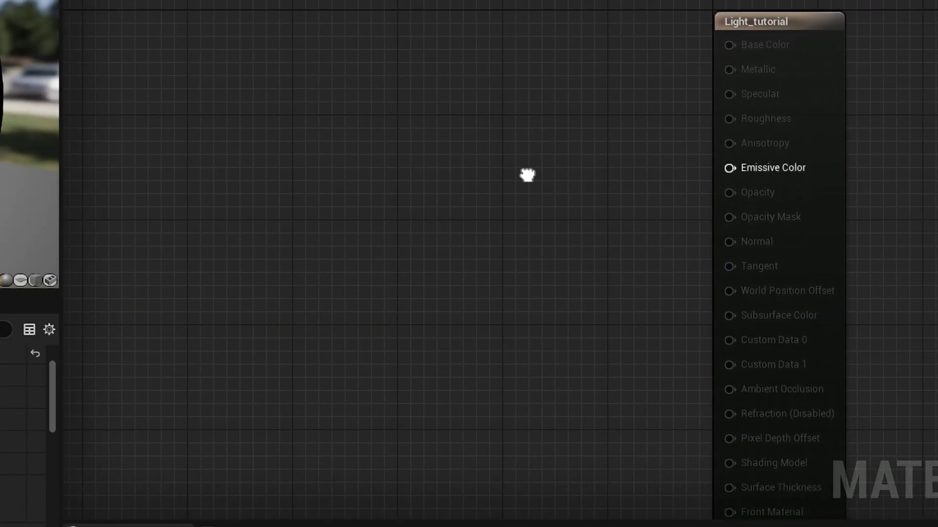
pyautogui.moveTo(528, 168); pyautogui.dragTo(565, 169, button='right')
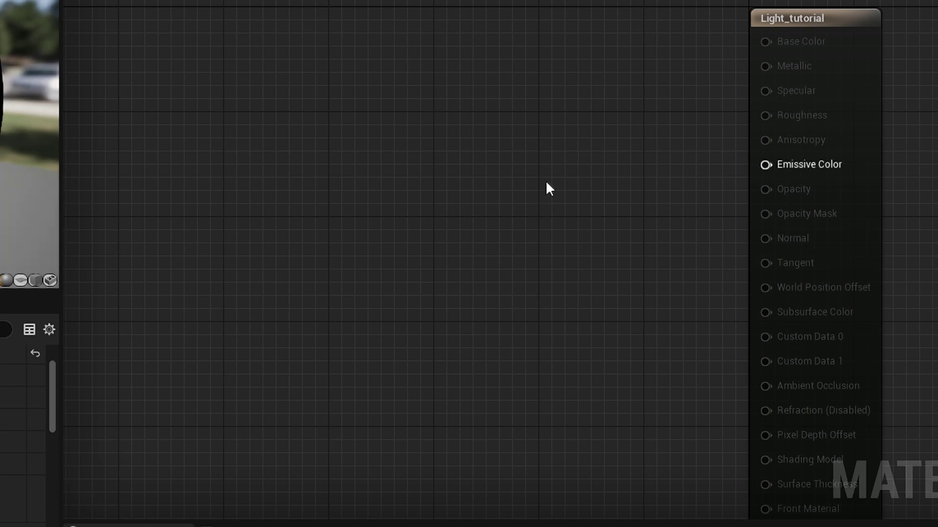
pyautogui.rightClick(547, 183)
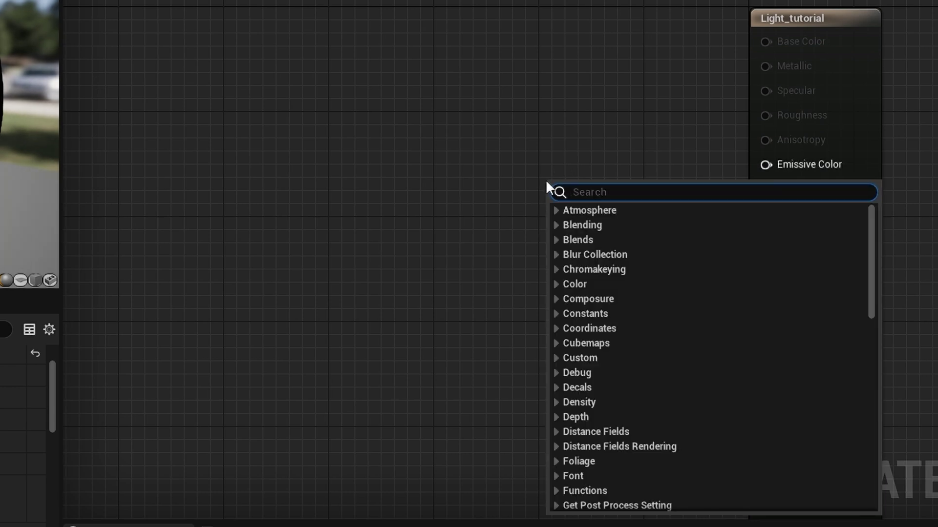
pyautogui.write('divide')
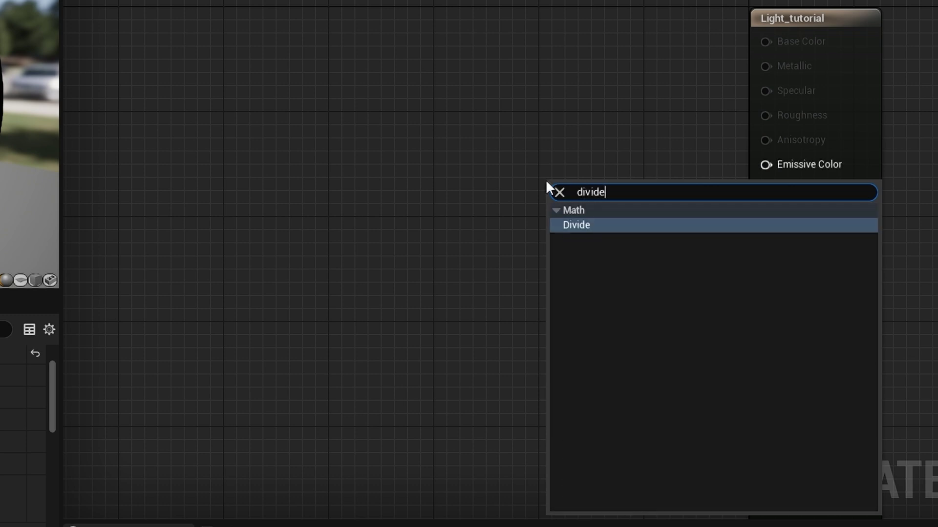
pyautogui.click(591, 226)
pyautogui.moveTo(625, 215); pyautogui.dragTo(752, 169)
pyautogui.moveTo(609, 192); pyautogui.dragTo(620, 142)
# Set the Divide node's B value to 100
pyautogui.click(602, 194)
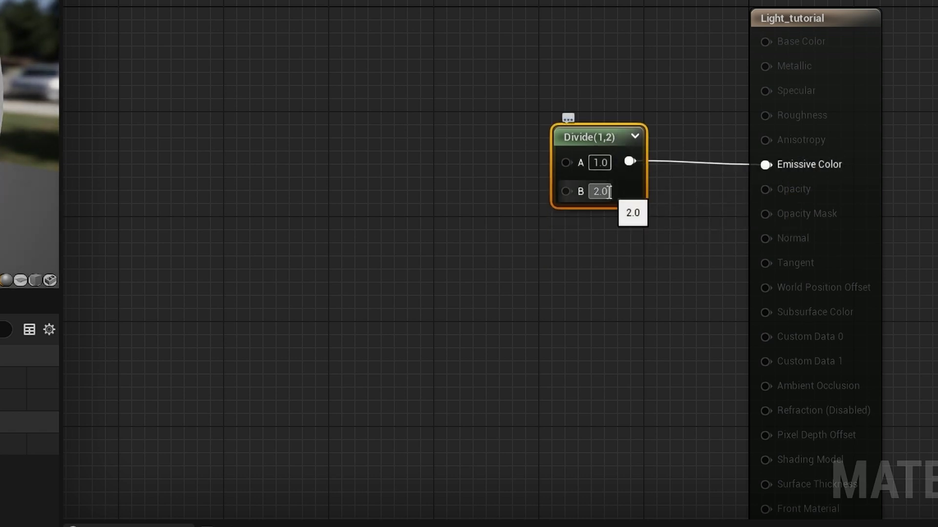
pyautogui.write('100')
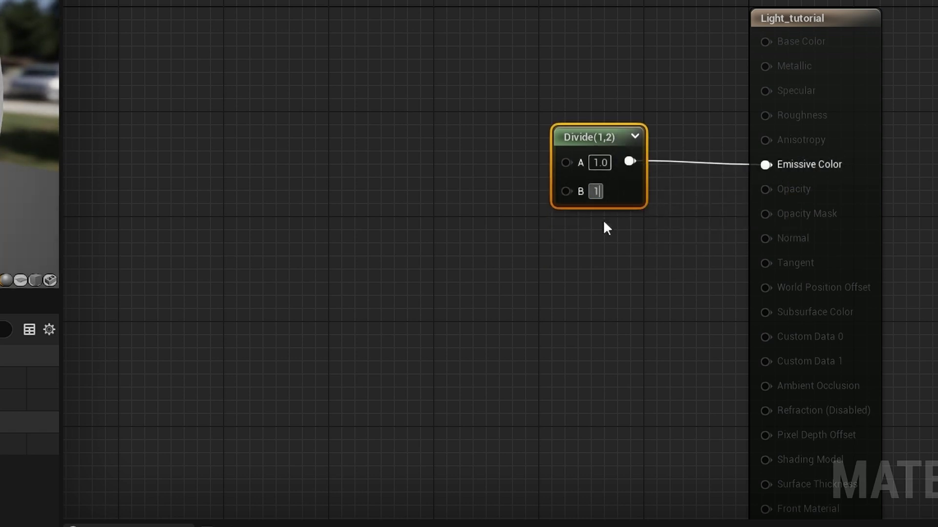
pyautogui.press('Return')
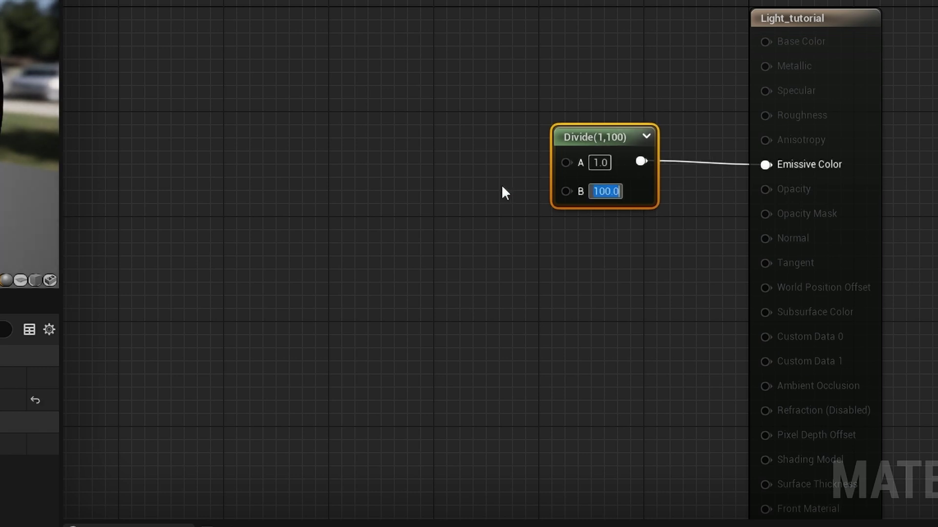
pyautogui.click(439, 190)
# Add a Multiply node before the Divide node and connect its output to the Divide's A input
pyautogui.rightClick(365, 180)
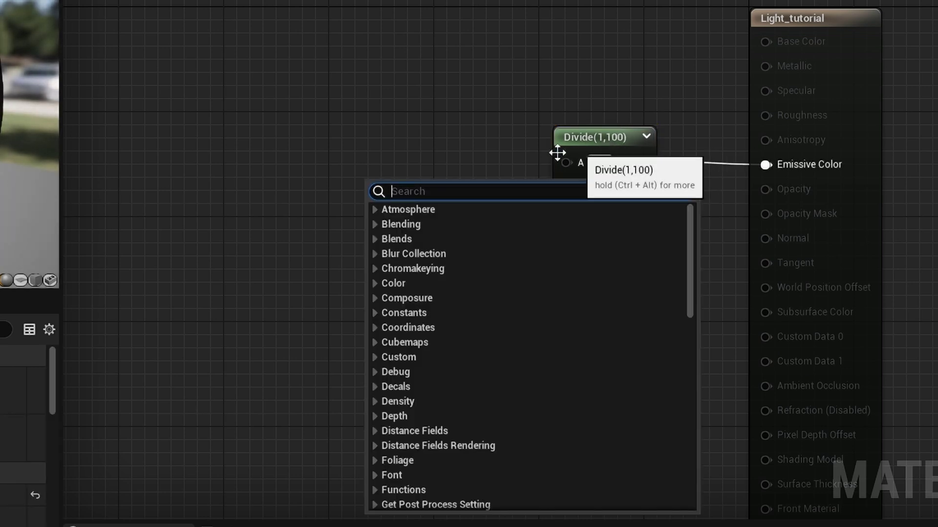
pyautogui.write('multi')
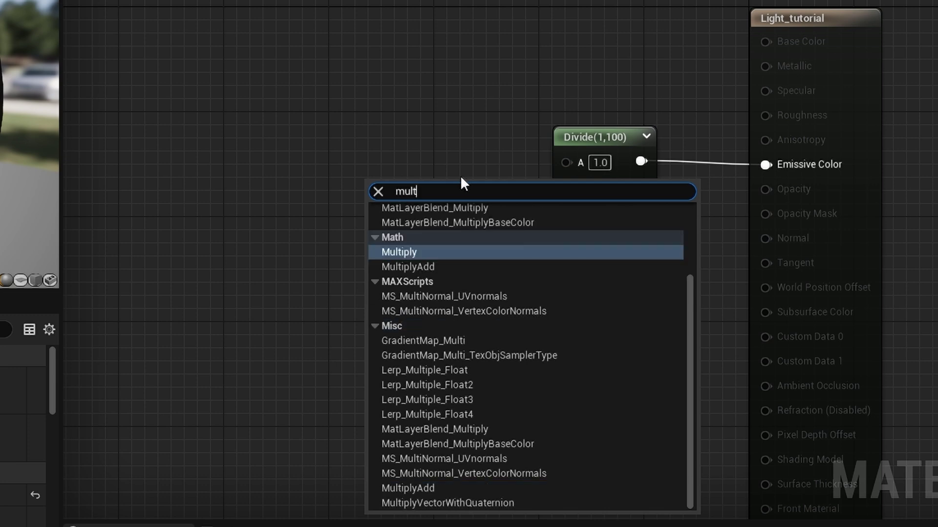
pyautogui.click(405, 312)
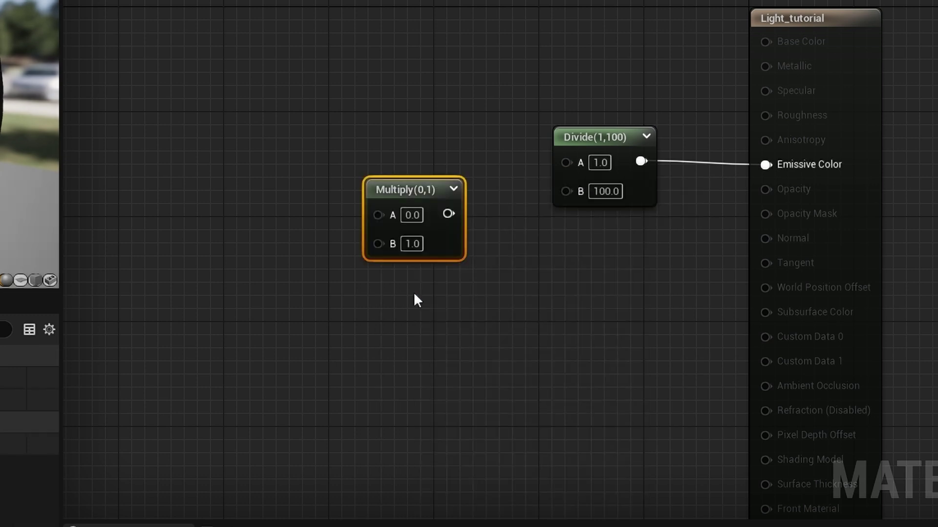
pyautogui.moveTo(423, 192); pyautogui.dragTo(567, 162)
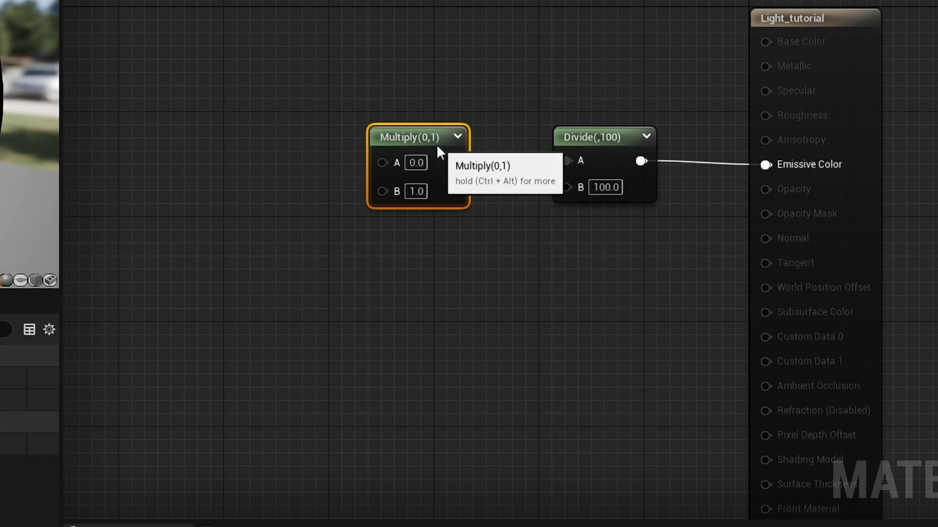
# Add a constant node below the Multiply node and connect it to the Multiply's B input
pyautogui.click(247, 241)
pyautogui.moveTo(342, 274); pyautogui.dragTo(383, 191)
pyautogui.moveTo(316, 250); pyautogui.dragTo(282, 244)
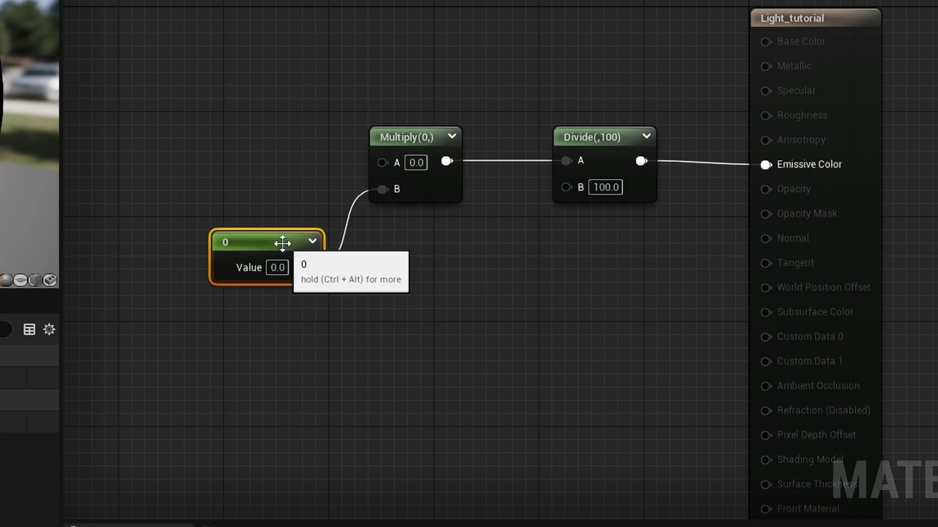
# Convert the constant node to a parameter named Brightness
pyautogui.rightClick(283, 242)
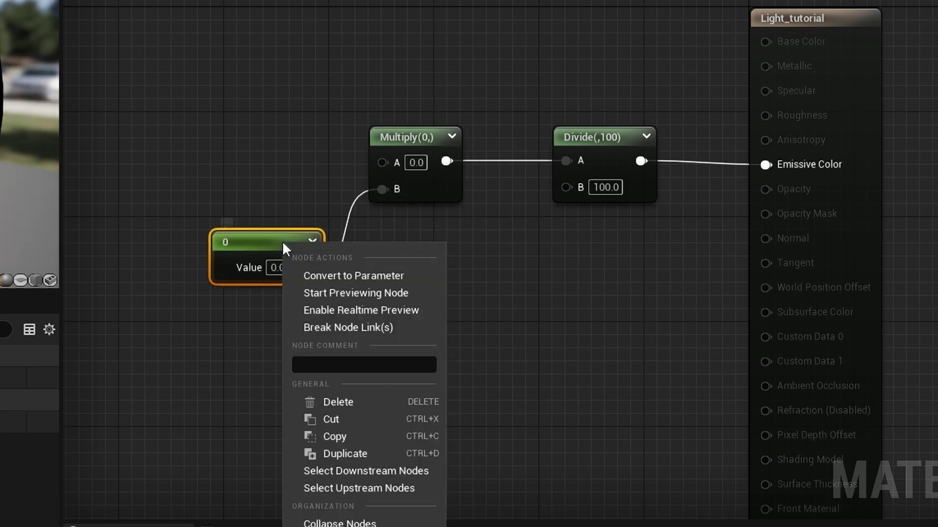
pyautogui.click(330, 284)
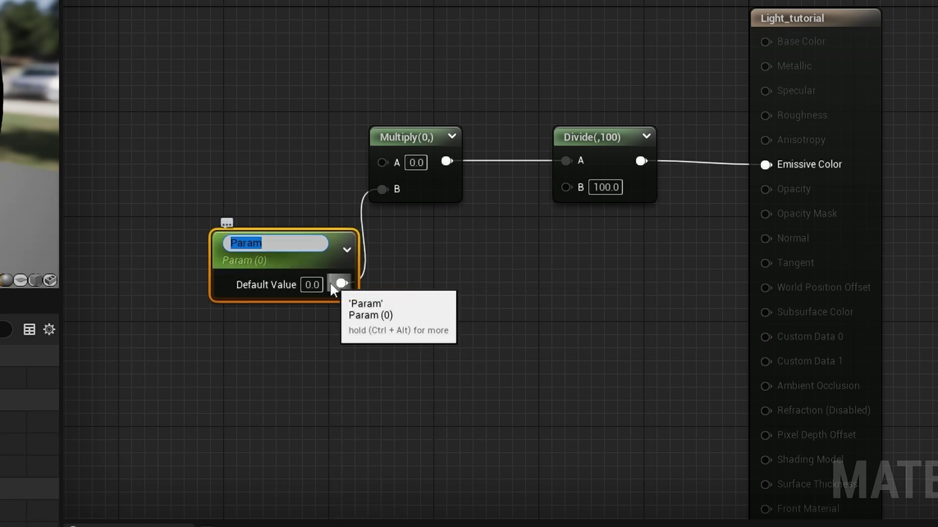
pyautogui.press('BackSpace')
pyautogui.write('Brightn')
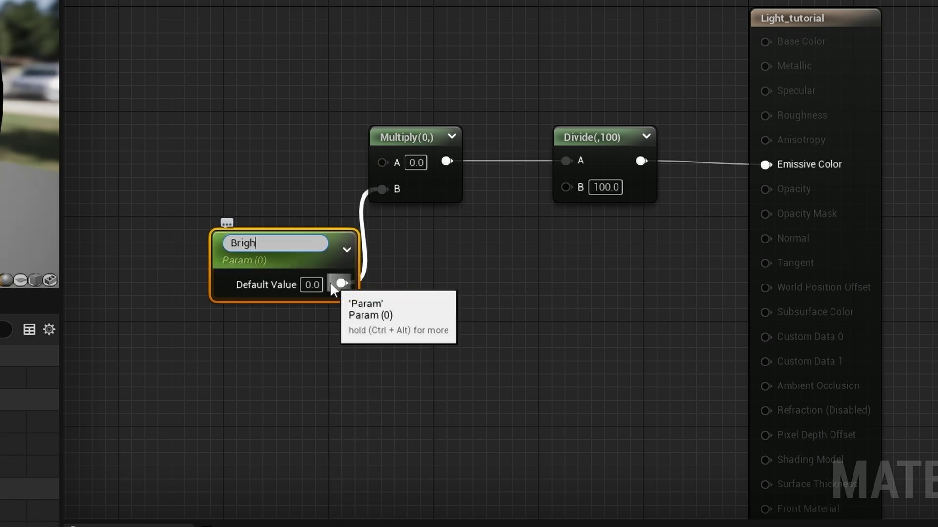
pyautogui.write('ess')
pyautogui.press('Return')
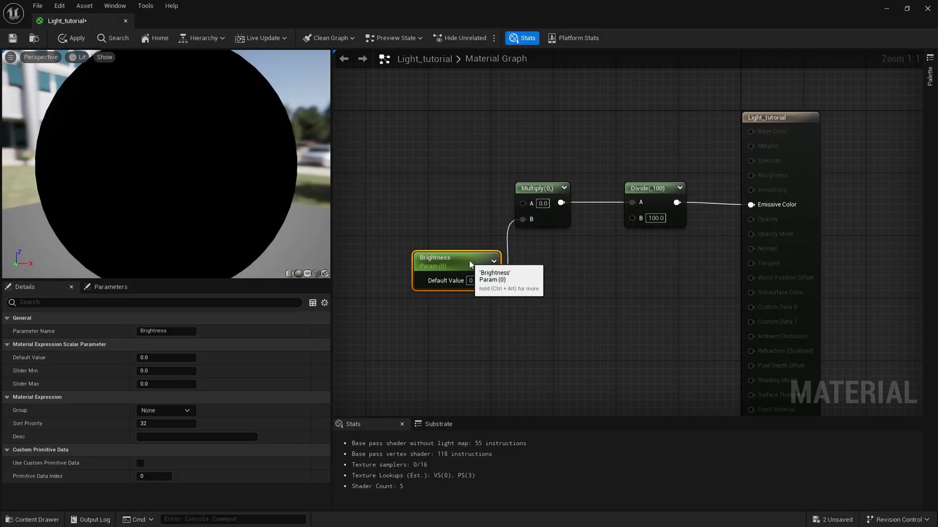
# Move the Brightness node slightly away from the Multiply node and set its default value to 1
pyautogui.moveTo(305, 245); pyautogui.dragTo(398, 233)
pyautogui.moveTo(532, 246); pyautogui.dragTo(462, 269)
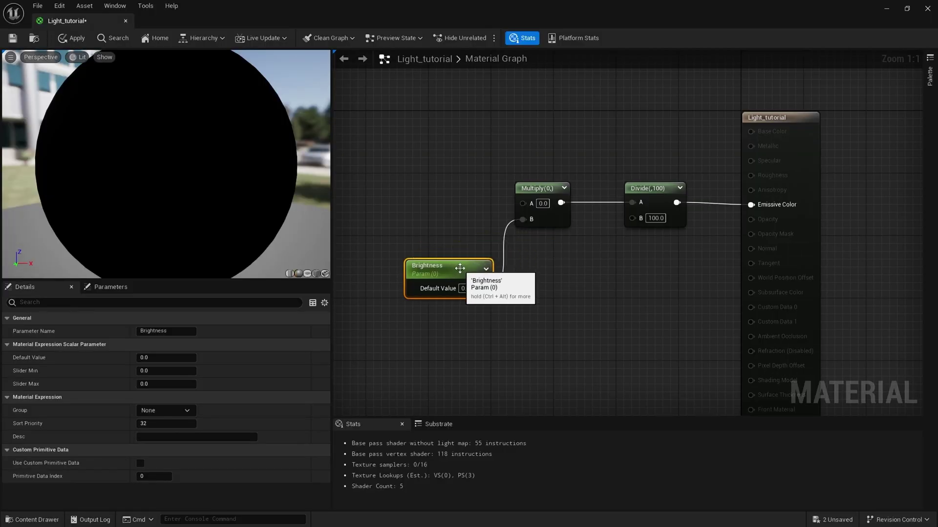
pyautogui.press('BackSpace')
pyautogui.write('1')
pyautogui.press('Return')
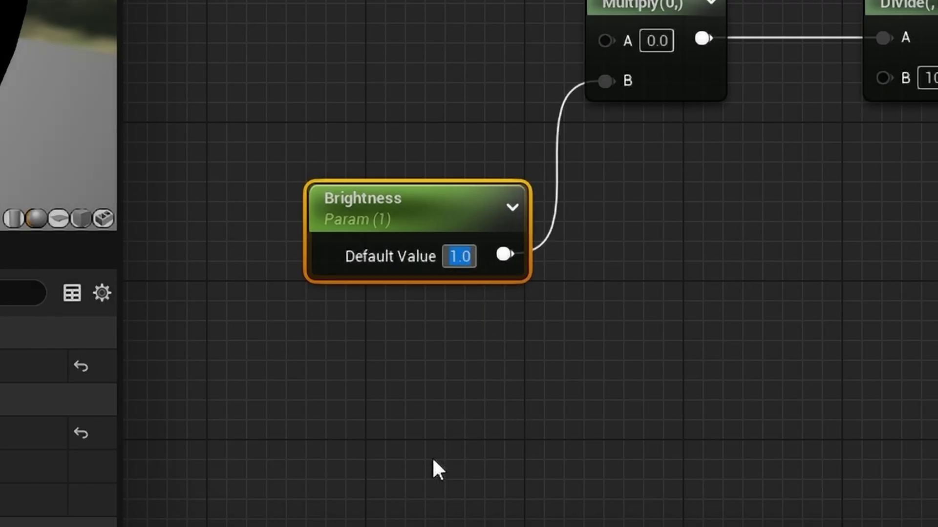
# Add a MaterialFunctionCall node in the empty graph area ahead of the Multiply node
pyautogui.moveTo(440, 446); pyautogui.dragTo(756, 503, button='right')
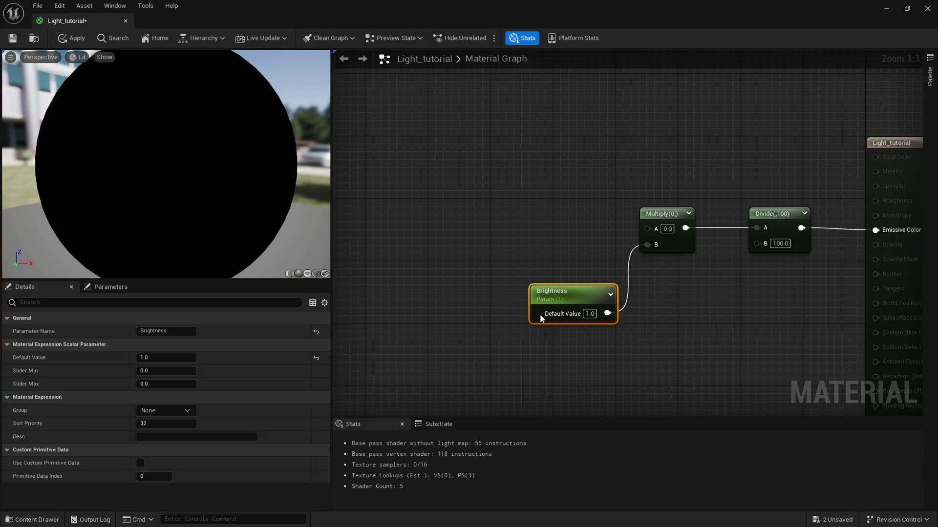
pyautogui.rightClick(493, 186)
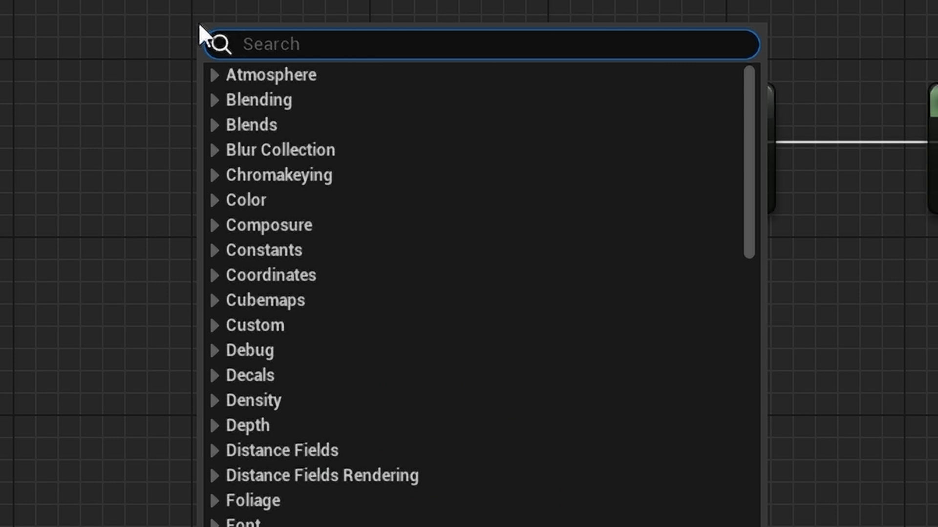
pyautogui.write('function')
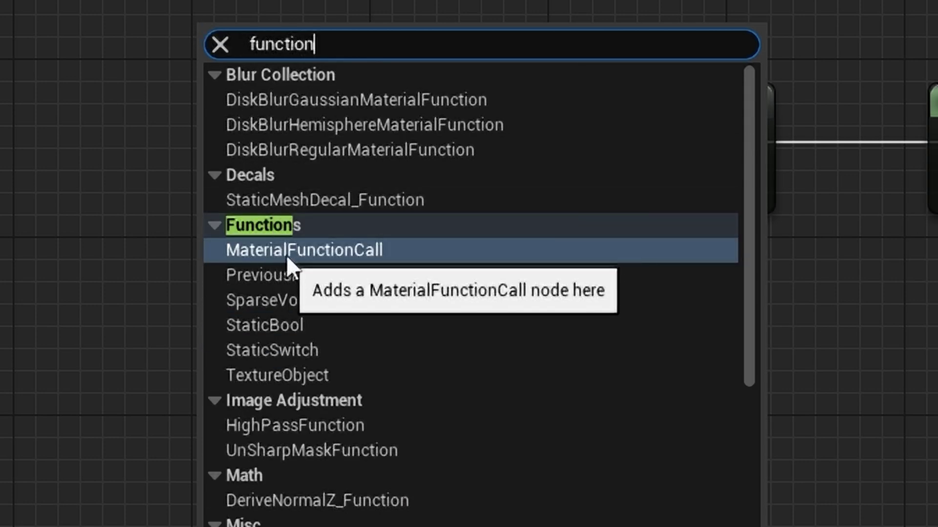
pyautogui.click(378, 255)
pyautogui.moveTo(342, 37); pyautogui.dragTo(345, 71)
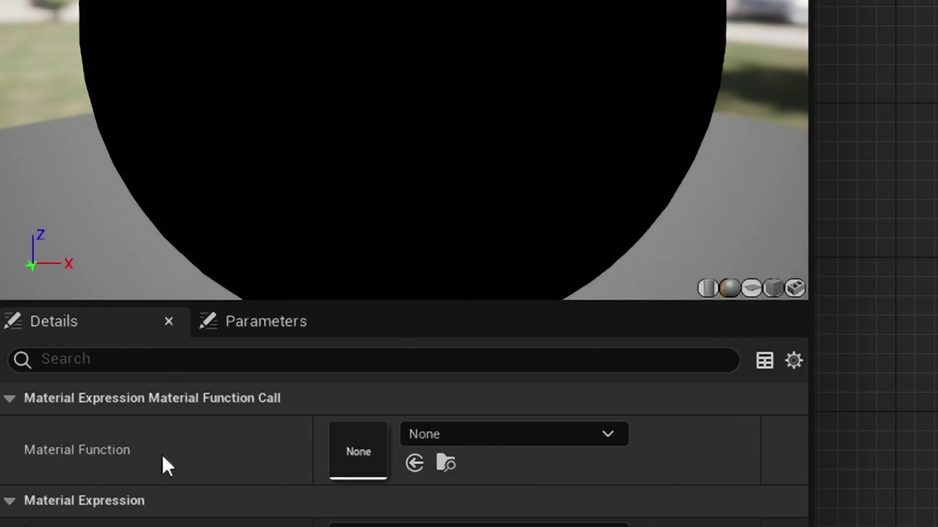
# Assign the Motion_4WayChaos function to the function call node and connect its Result to the Multiply's A input
pyautogui.click(438, 432)
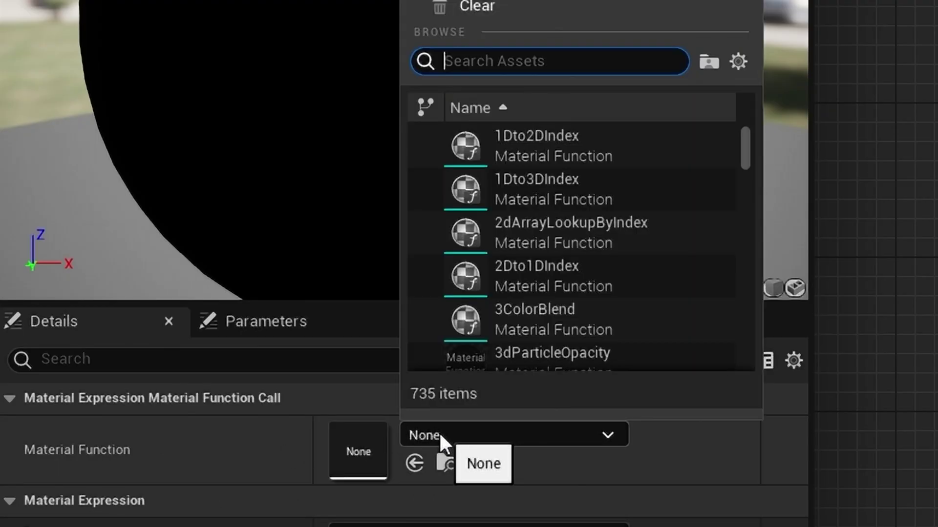
pyautogui.write('haos')
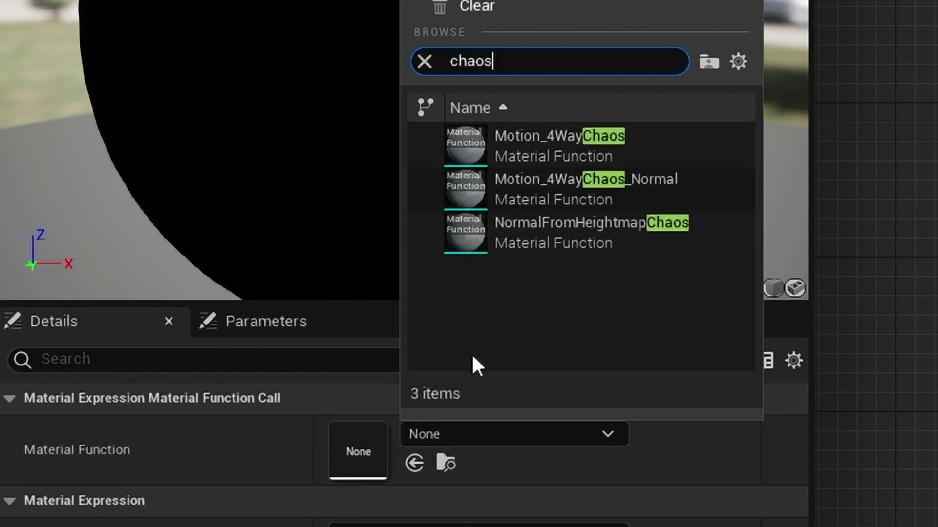
pyautogui.click(558, 142)
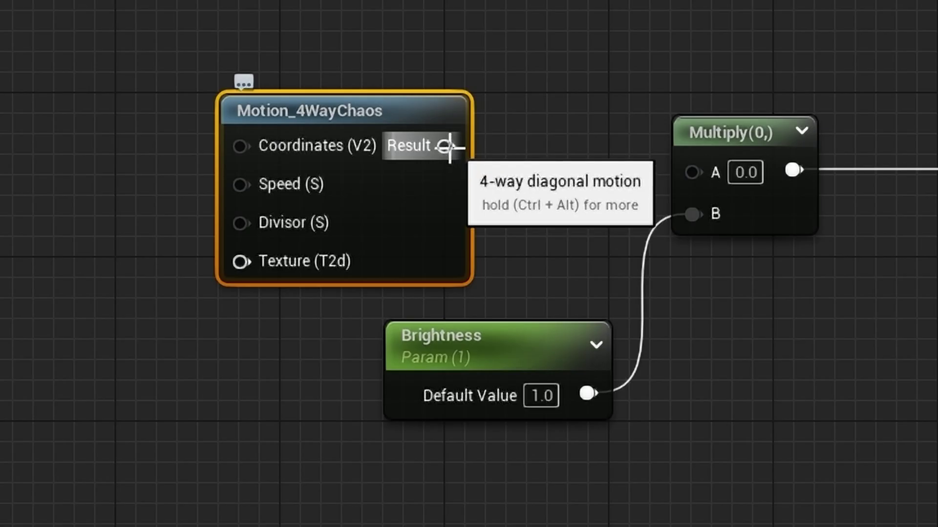
pyautogui.moveTo(446, 147); pyautogui.dragTo(692, 171)
pyautogui.moveTo(415, 130); pyautogui.dragTo(483, 139)
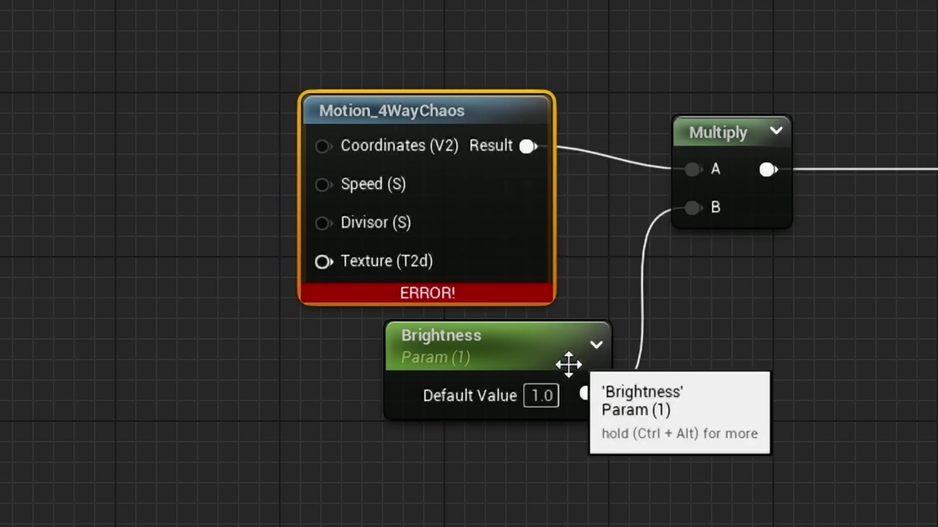
# Add a TextureObjectParameter node feeding the Texture (T2d) input of Motion_4WayChaos
pyautogui.moveTo(424, 298)
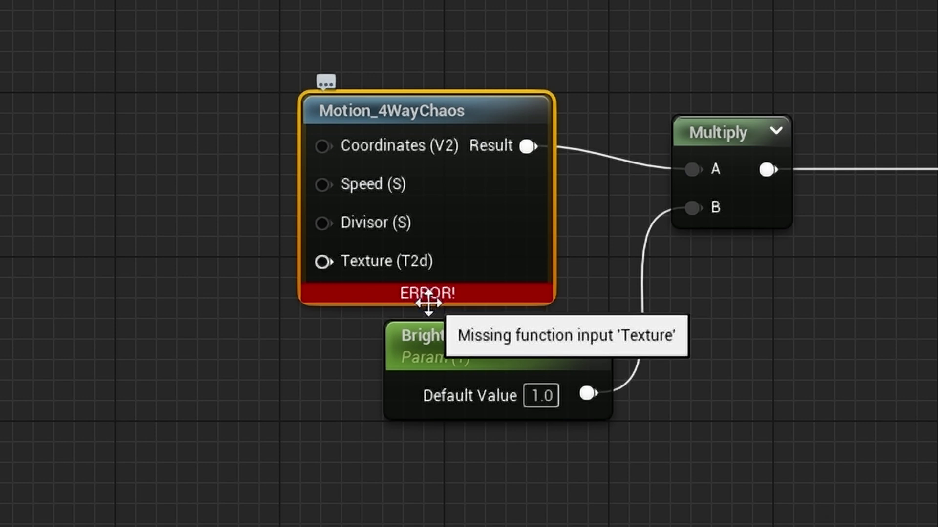
pyautogui.moveTo(322, 262); pyautogui.dragTo(165, 323)
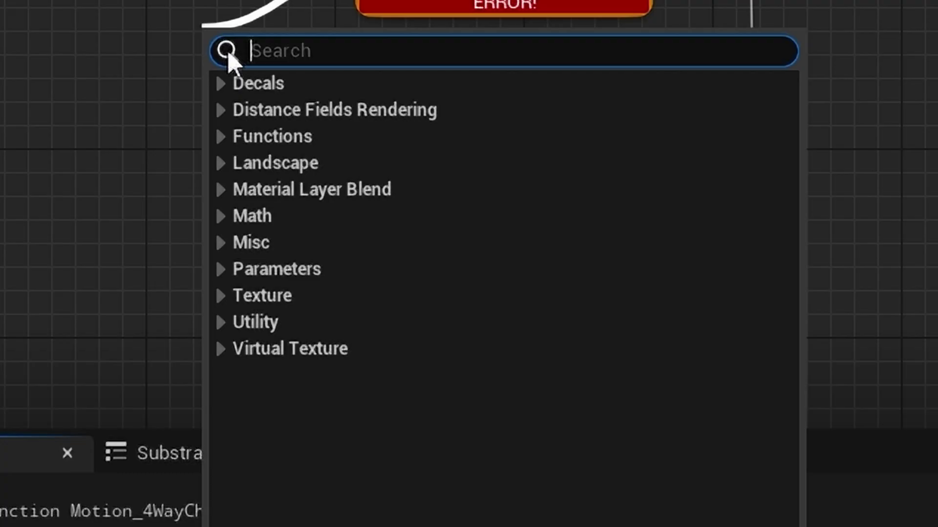
pyautogui.write('texture')
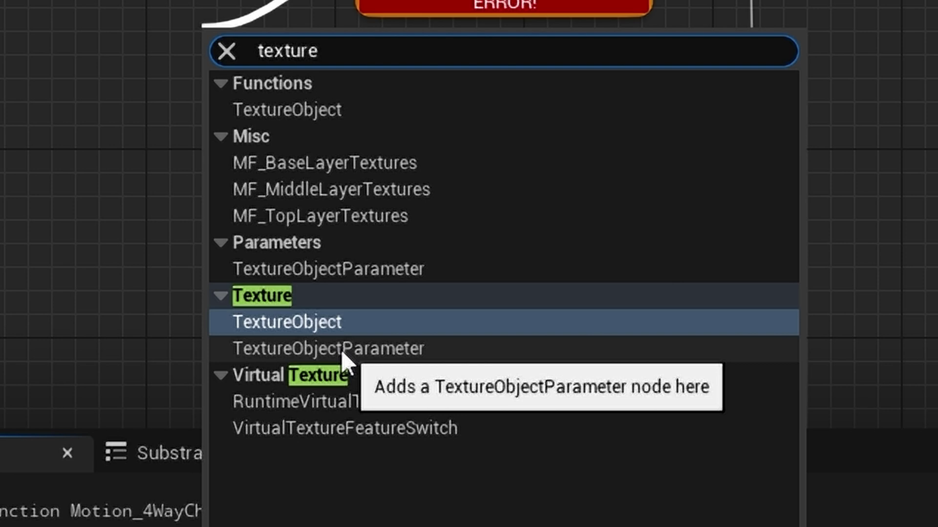
pyautogui.click(341, 350)
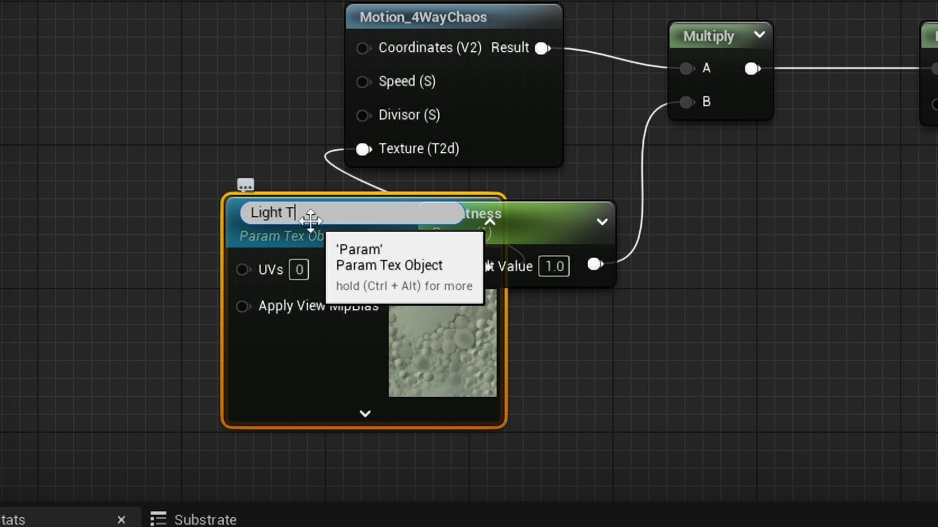
# Name the texture parameter Light Texture and place its node clear of Brightness, below and ahead of Motion_4WayChaos
pyautogui.moveTo(310, 221); pyautogui.dragTo(142, 189)
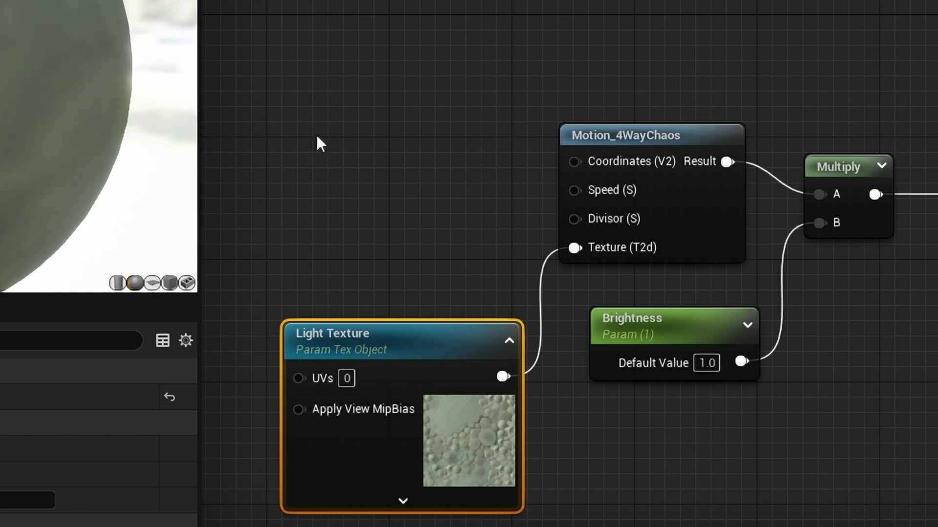
# Add two Constant nodes ahead of Motion_4WayChaos and connect them to its Speed (S) and Divisor (S) inputs
pyautogui.click(305, 117)
pyautogui.moveTo(417, 154); pyautogui.dragTo(577, 190)
pyautogui.click(315, 234)
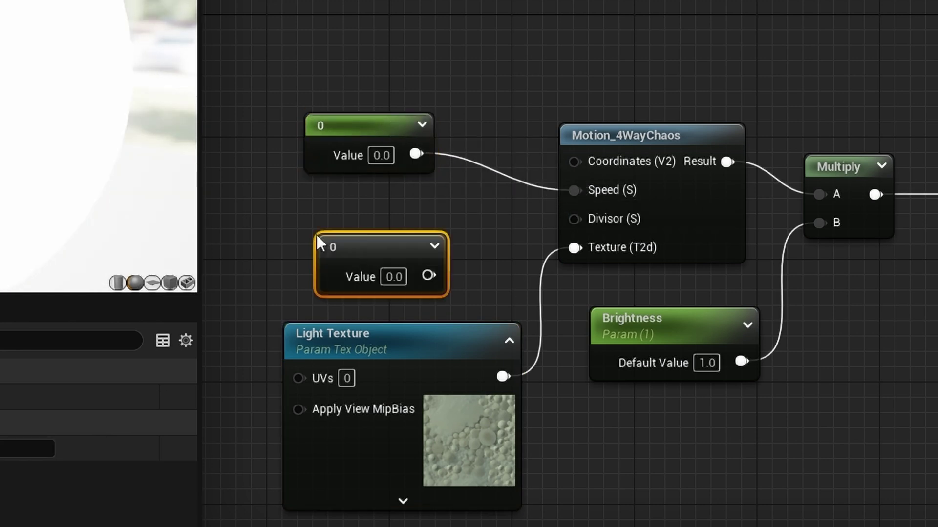
pyautogui.moveTo(423, 276); pyautogui.dragTo(576, 219)
# Convert the constant feeding the Speed input to a parameter named Speed
pyautogui.click(363, 131)
pyautogui.rightClick(363, 131)
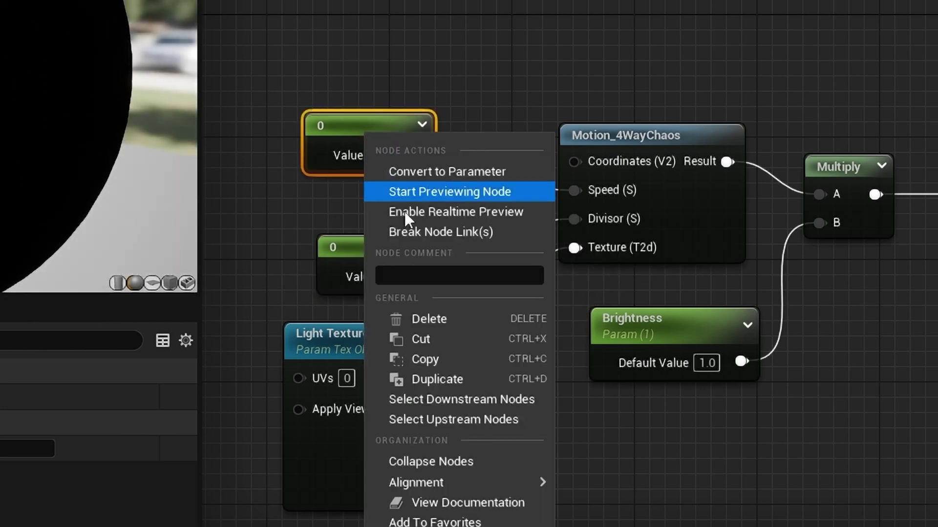
pyautogui.click(467, 177)
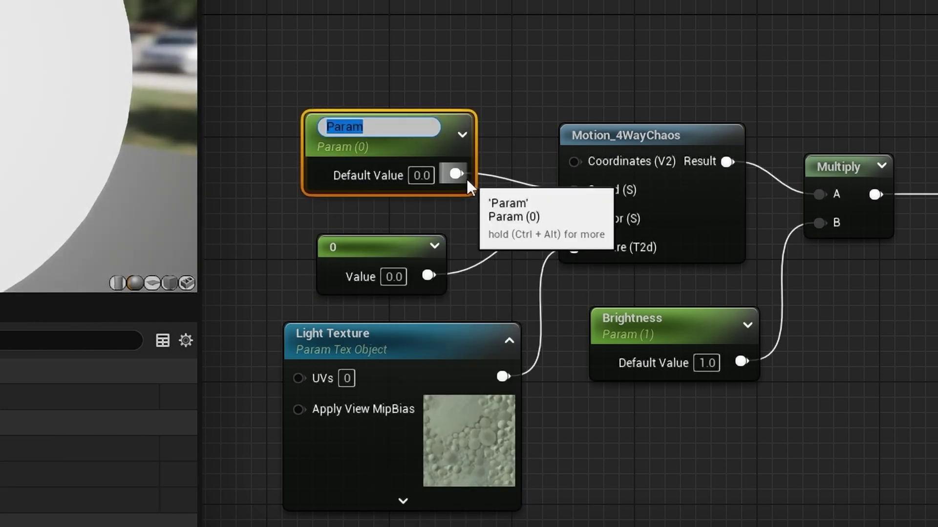
pyautogui.write('Speed')
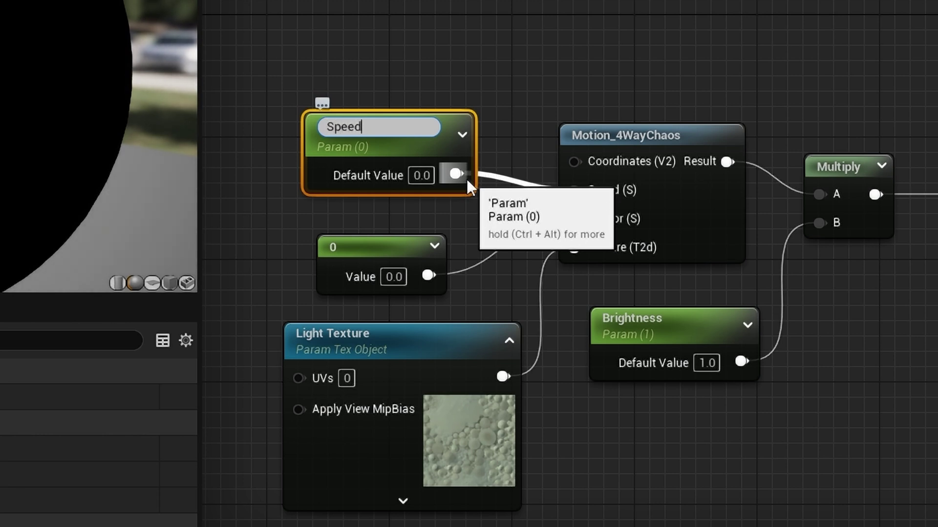
pyautogui.press('Return')
# Convert the constant feeding the Divisor input to a parameter named Divisor
pyautogui.rightClick(387, 247)
pyautogui.click(418, 288)
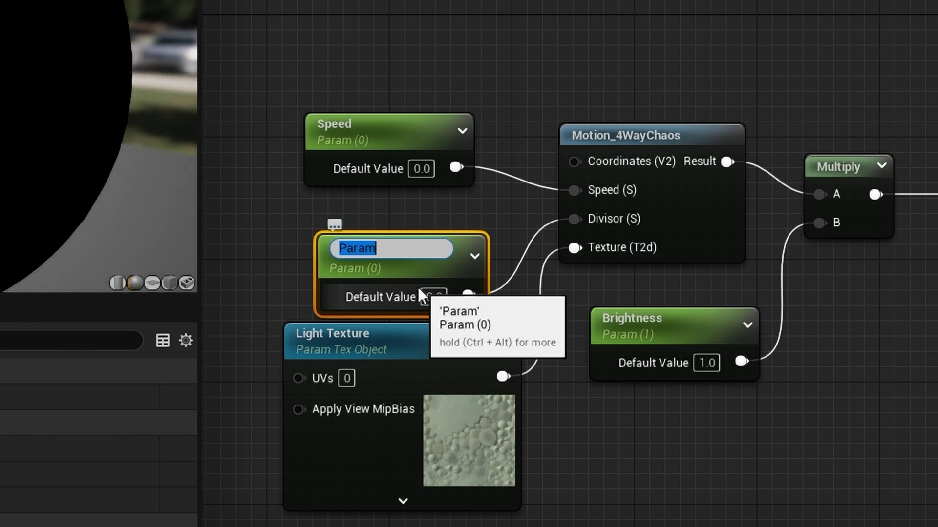
pyautogui.press('BackSpace')
pyautogui.write('Divio')
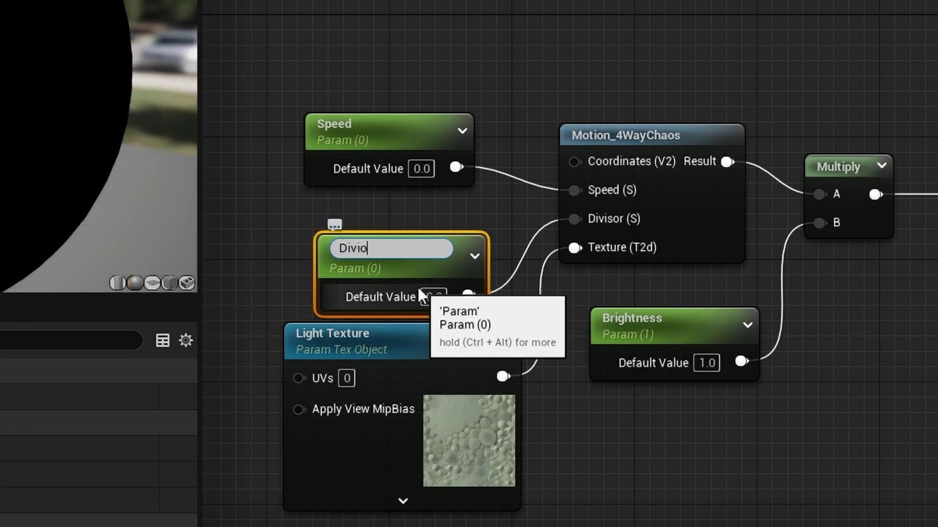
pyautogui.press('BackSpace')
pyautogui.write('sor')
pyautogui.press('Return')
# Move the Divisor node clear of Light Texture and set the default values of Divisor and Speed to 1
pyautogui.moveTo(606, 216)
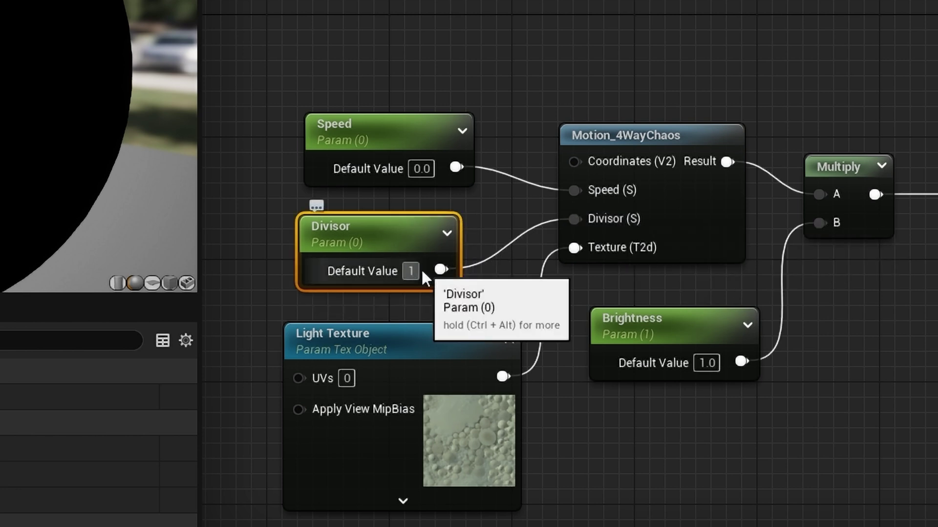
pyautogui.write('1')
pyautogui.press('Return')
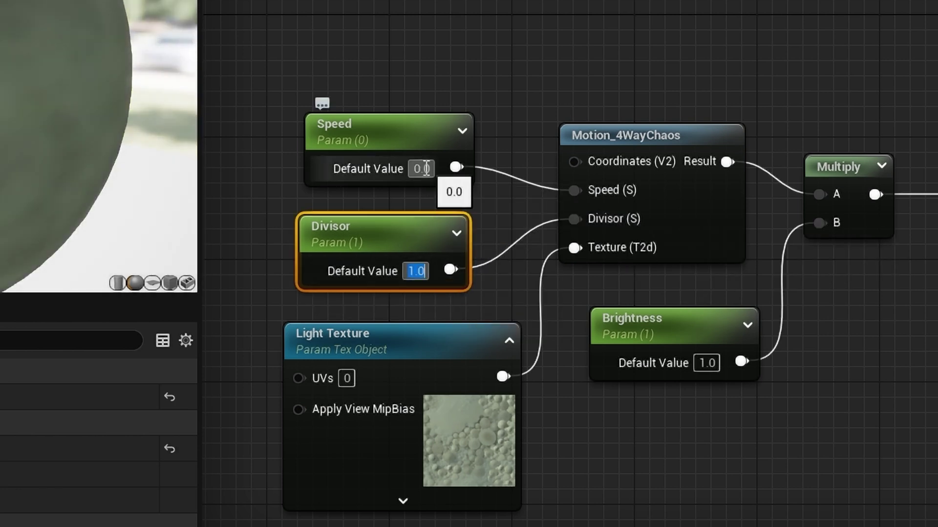
pyautogui.write('1')
pyautogui.press('Return')
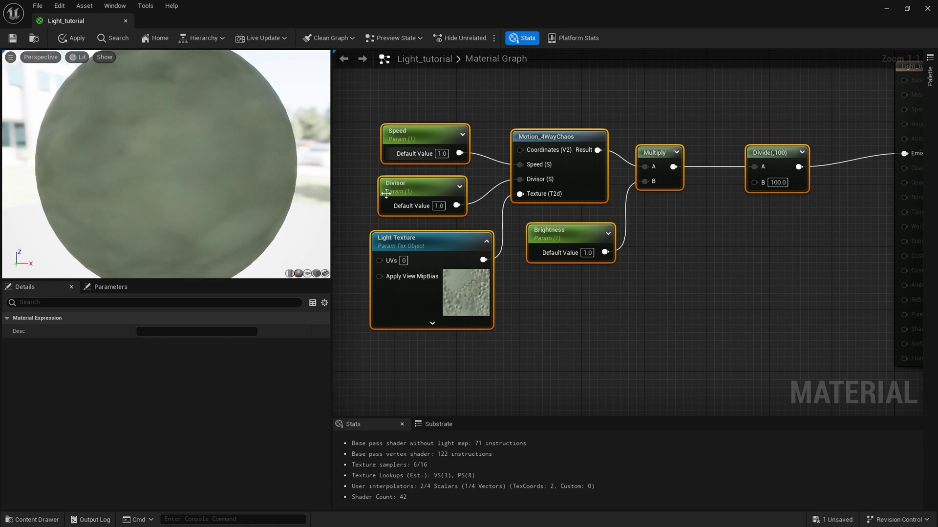
# Move the Multiply, Divide and Brightness nodes away from Motion_4WayChaos and place Brightness beneath the two math nodes
pyautogui.moveTo(386, 194); pyautogui.dragTo(401, 151, button='right')
pyautogui.click(561, 188)
pyautogui.keyDown('ctrl'); pyautogui.click(657, 110); pyautogui.keyUp('ctrl')
pyautogui.moveTo(657, 110); pyautogui.dragTo(727, 110)
pyautogui.moveTo(791, 111); pyautogui.dragTo(823, 111)
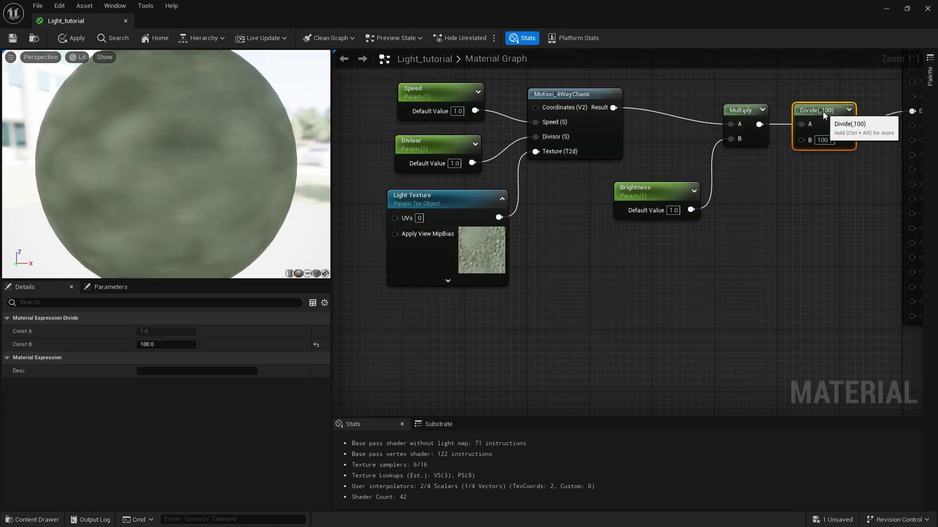
pyautogui.moveTo(635, 188); pyautogui.dragTo(769, 169)
# Enclose the Multiply, Divide and Brightness nodes in a comment titled Brightness
pyautogui.moveTo(714, 97); pyautogui.dragTo(857, 154)
pyautogui.rightClick(742, 116)
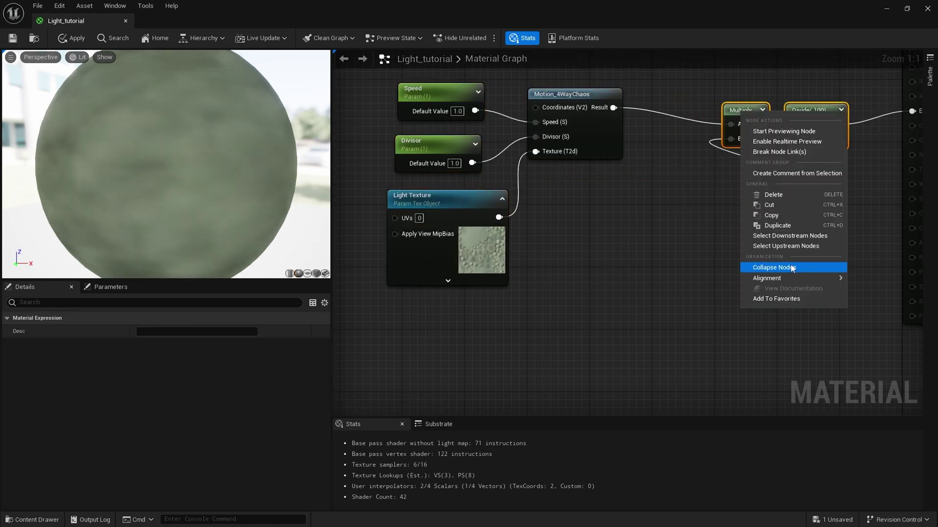
pyautogui.click(783, 173)
pyautogui.write('Brightness')
pyautogui.press('Return')
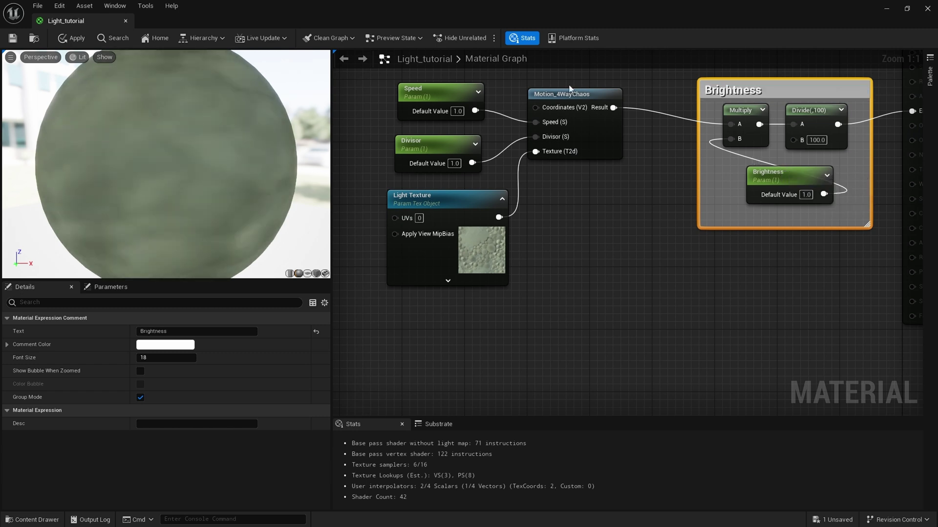
# Enclose the Speed, Divisor, Light Texture and Motion_4WayChaos nodes in a comment titled Movement
pyautogui.moveTo(570, 88); pyautogui.dragTo(442, 192)
pyautogui.rightClick(461, 93)
pyautogui.click(503, 153)
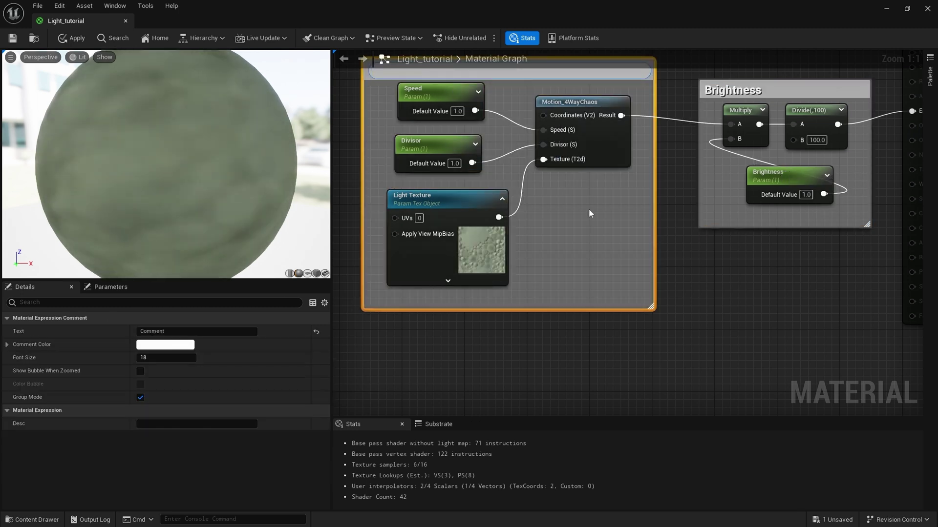
pyautogui.write('Movement')
pyautogui.press('Return')
# Save the material and assign the OffsetNoiseDistanceFields_ForNormals texture to the Light Texture parameter
pyautogui.scroll(-1, 742, 258)
pyautogui.click(420, 195)
pyautogui.hotkey('ctrl', 's')
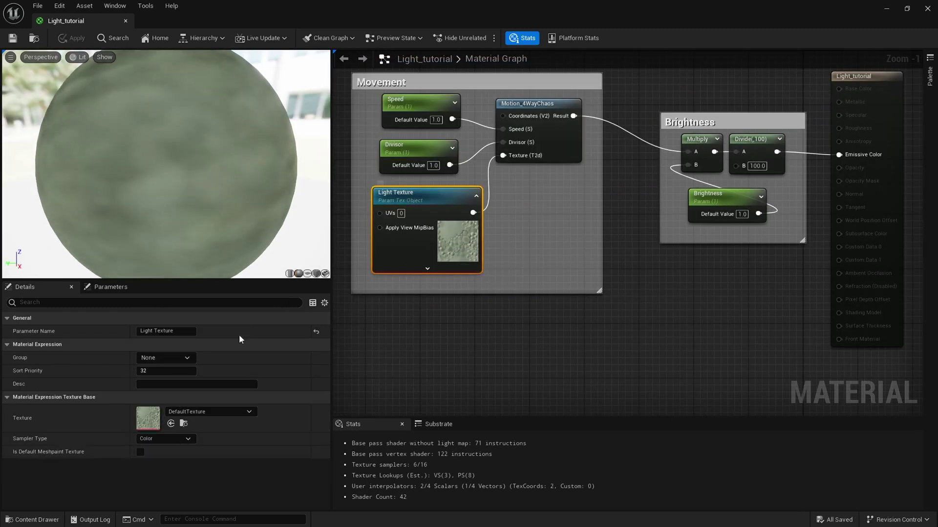
pyautogui.click(193, 411)
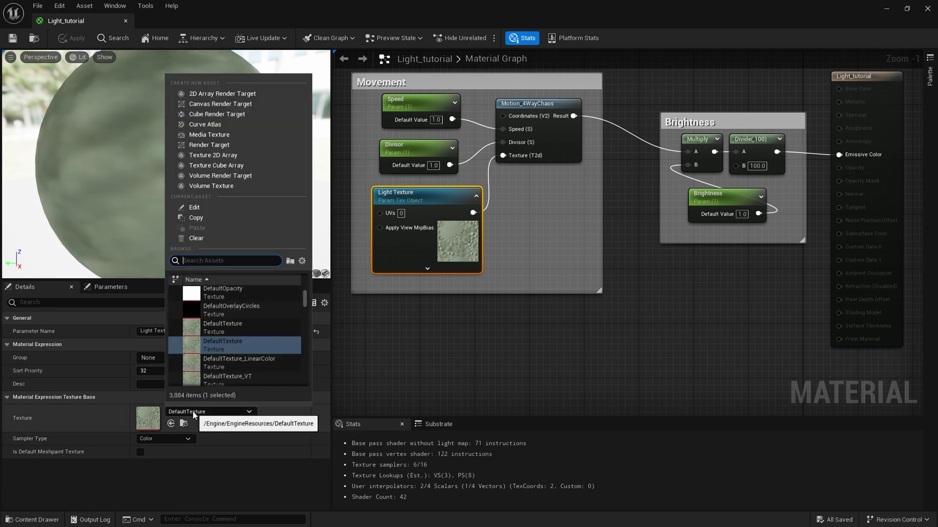
pyautogui.write('noise')
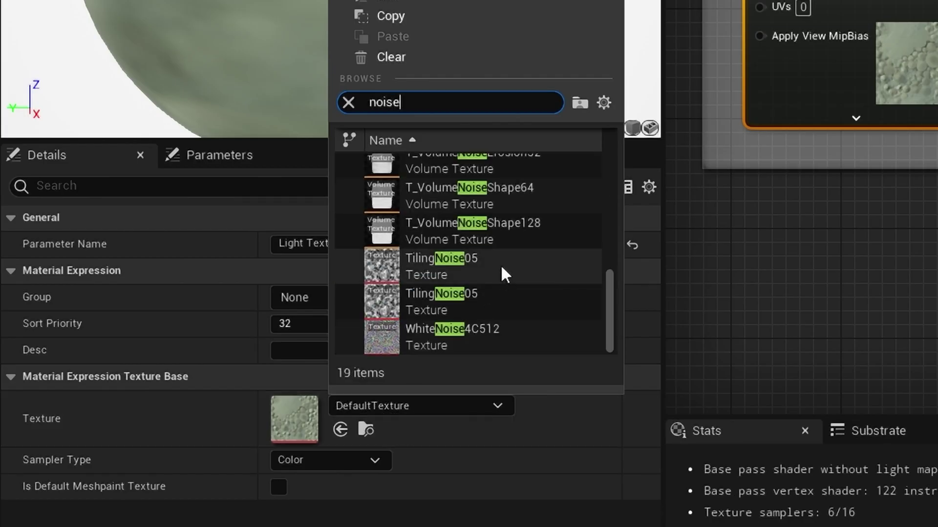
pyautogui.scroll(1, 259, 373)
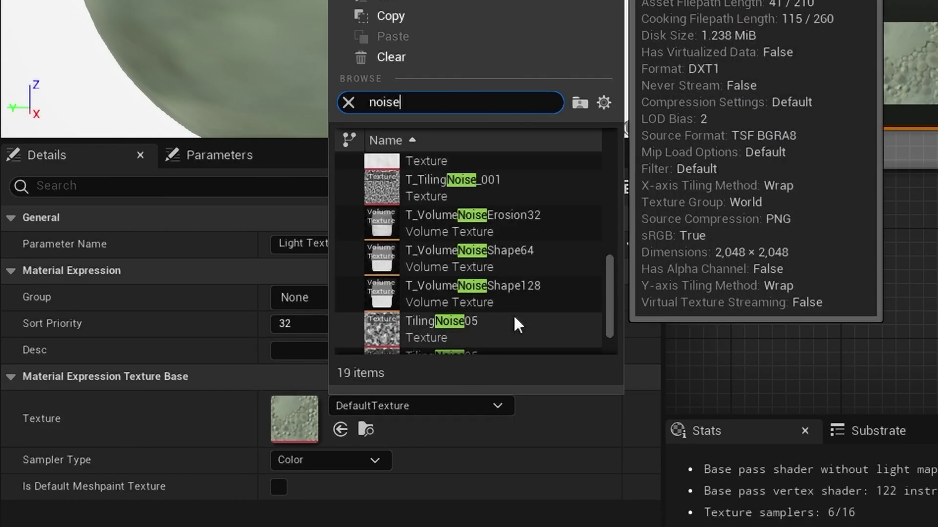
pyautogui.scroll(5, 517, 324)
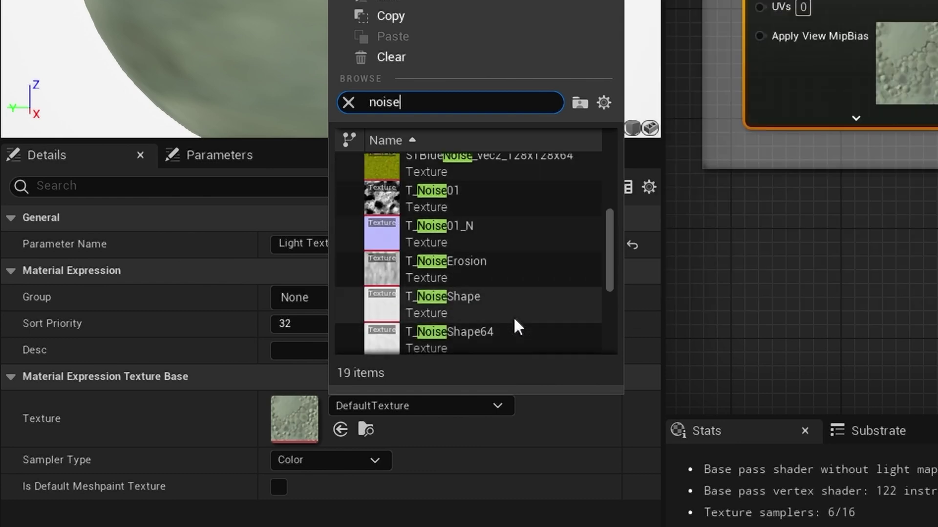
pyautogui.scroll(3, 517, 329)
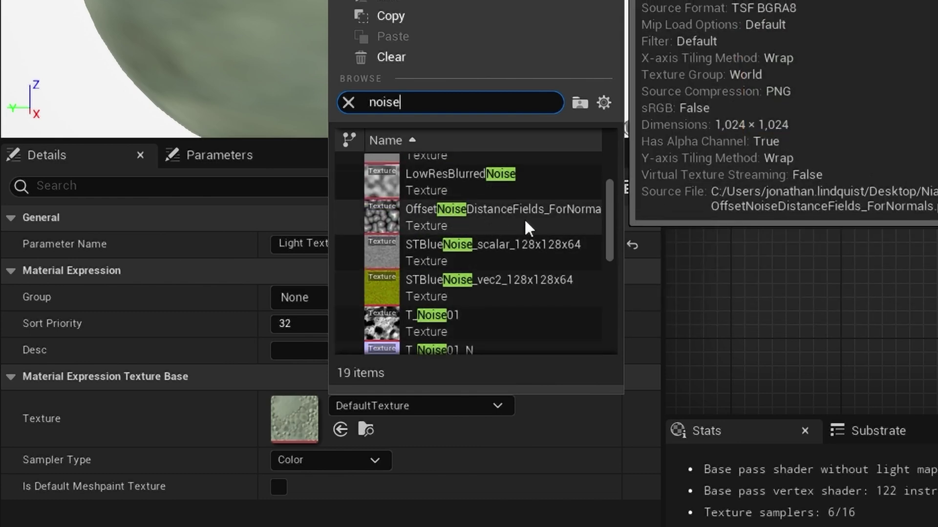
pyautogui.click(537, 230)
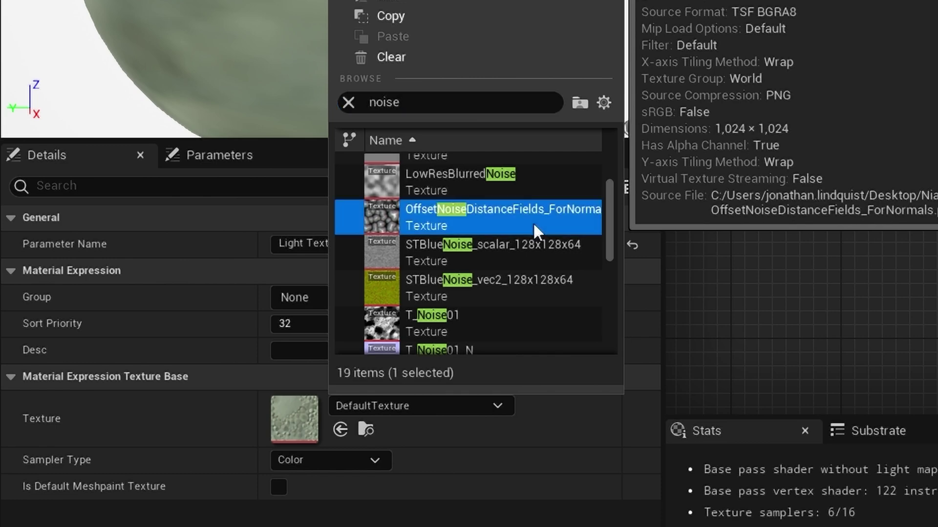
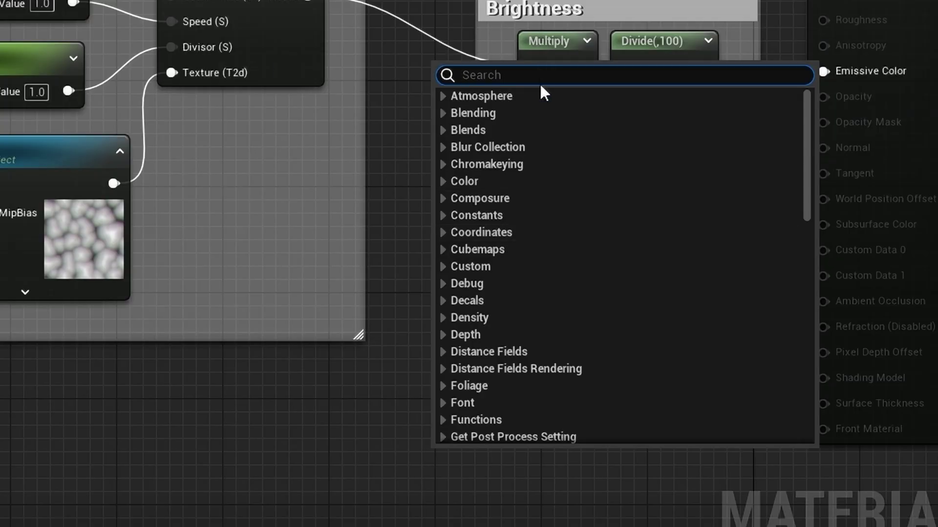
# Add a StaticBoolParameter named Use Movement below the comment groups and enable its default value
pyautogui.write('bool')
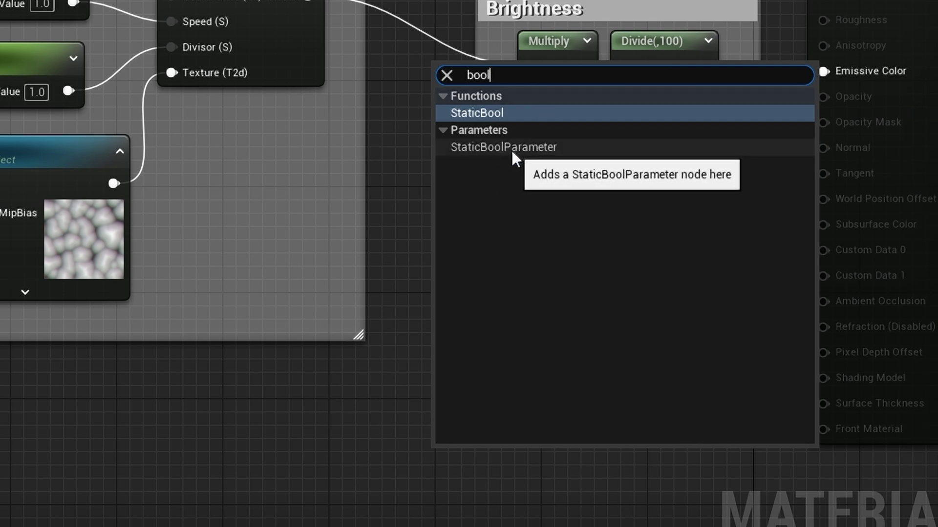
pyautogui.click(512, 151)
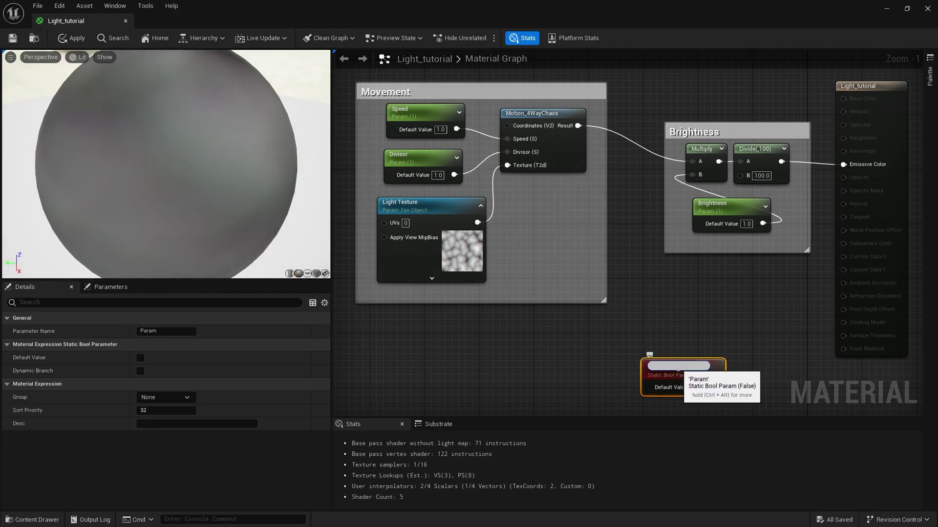
pyautogui.press('BackSpace')
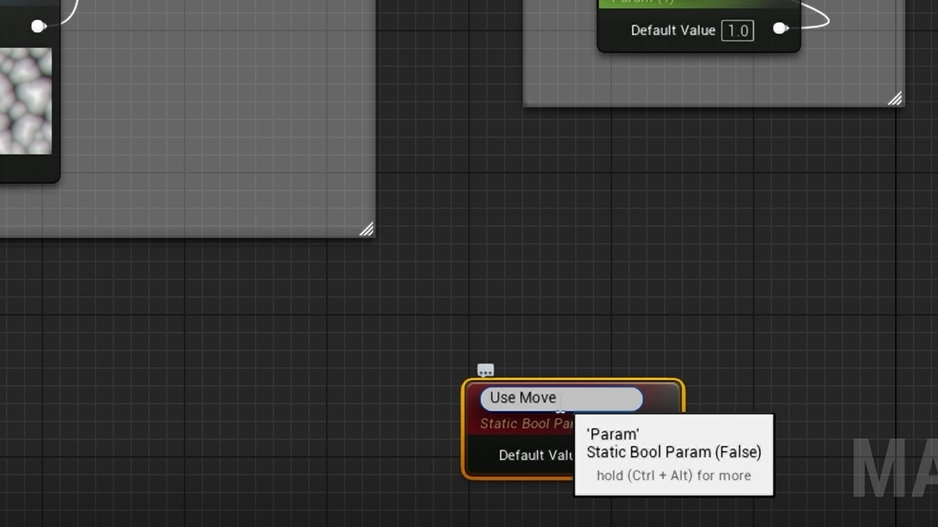
pyautogui.write('Use Movement')
pyautogui.press('Return')
pyautogui.moveTo(605, 430); pyautogui.dragTo(396, 328)
pyautogui.click(373, 330)
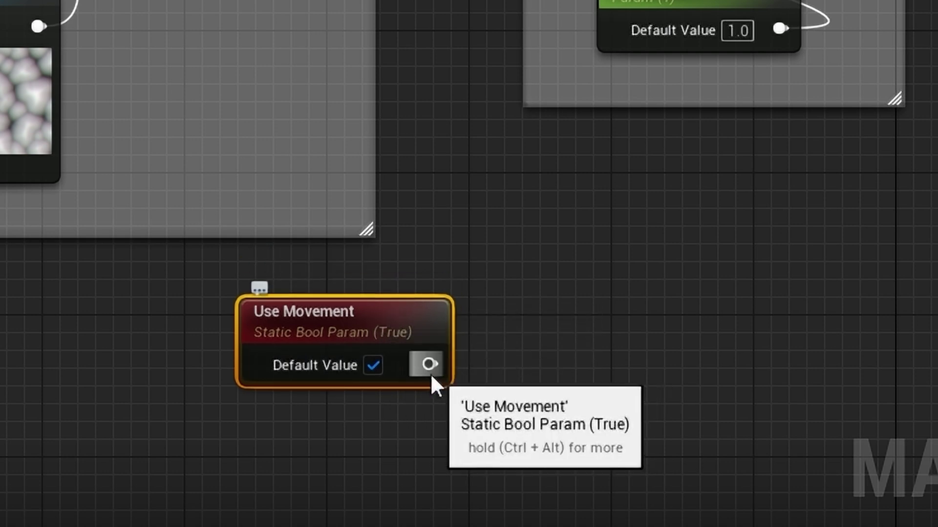
# Add a StaticSwitch node beside Use Movement and connect the Use Movement output to the switch's Value input
pyautogui.moveTo(428, 366); pyautogui.dragTo(551, 342)
pyautogui.write('switch')
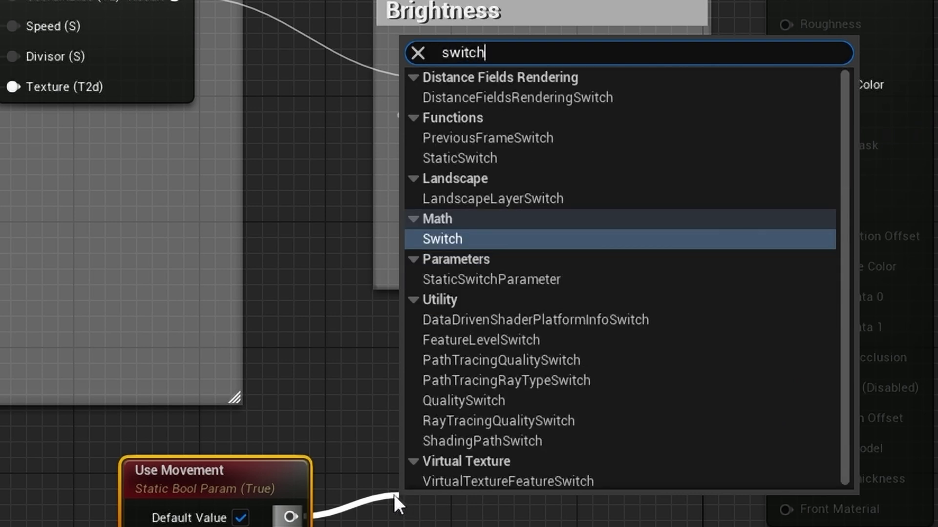
pyautogui.click(468, 161)
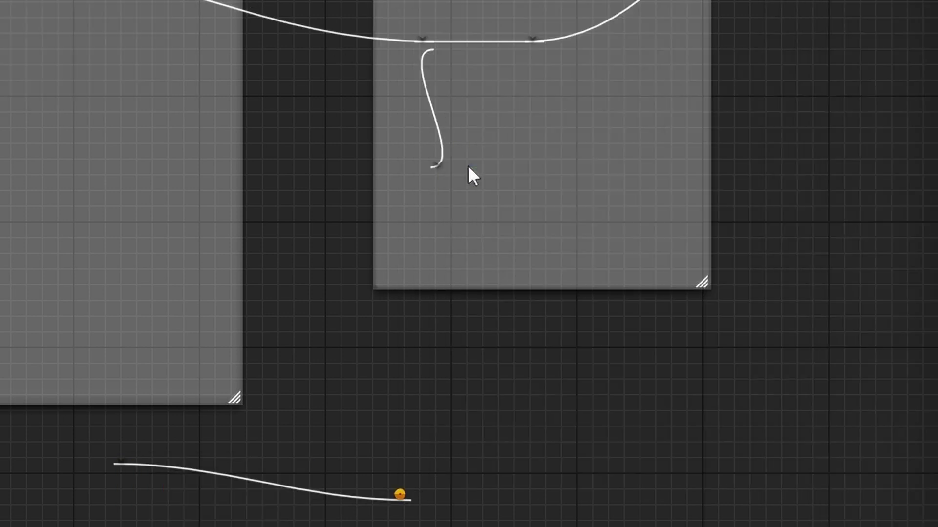
pyautogui.moveTo(691, 347); pyautogui.dragTo(693, 336)
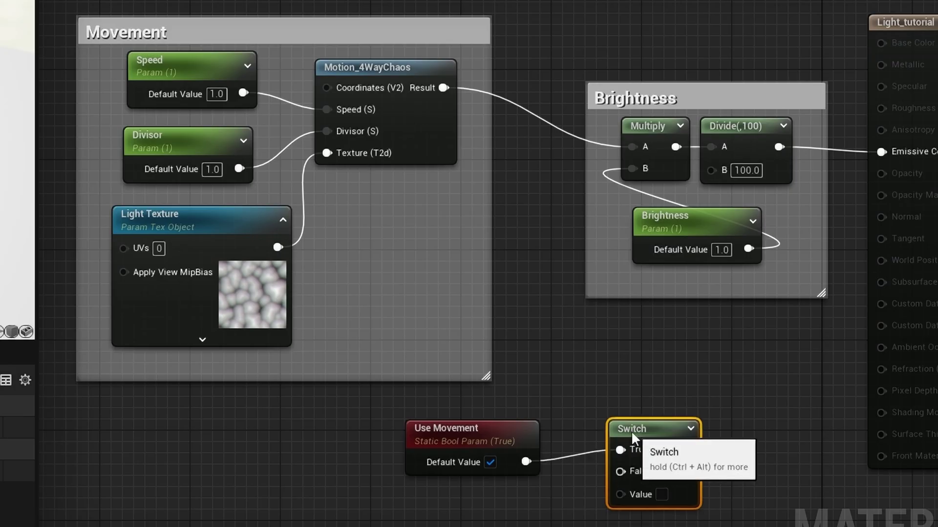
pyautogui.moveTo(631, 431); pyautogui.dragTo(632, 437)
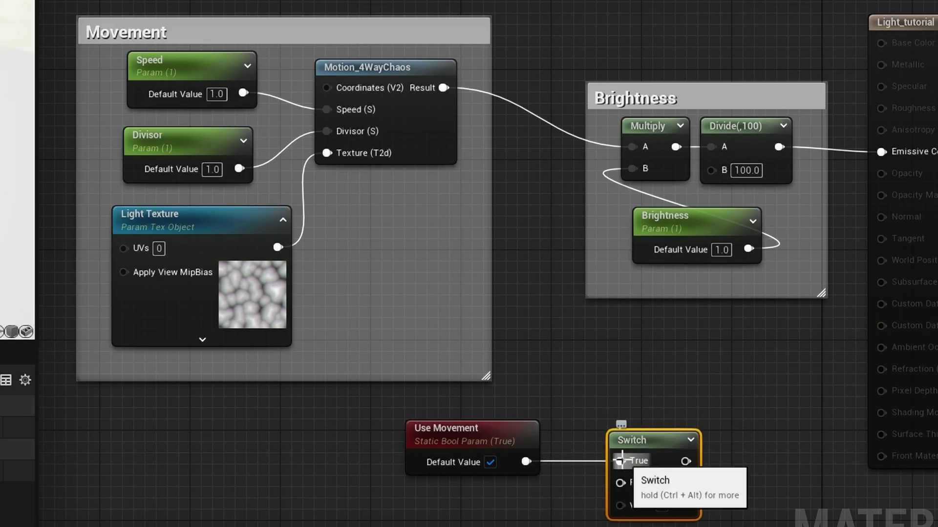
pyautogui.moveTo(616, 462); pyautogui.dragTo(625, 506)
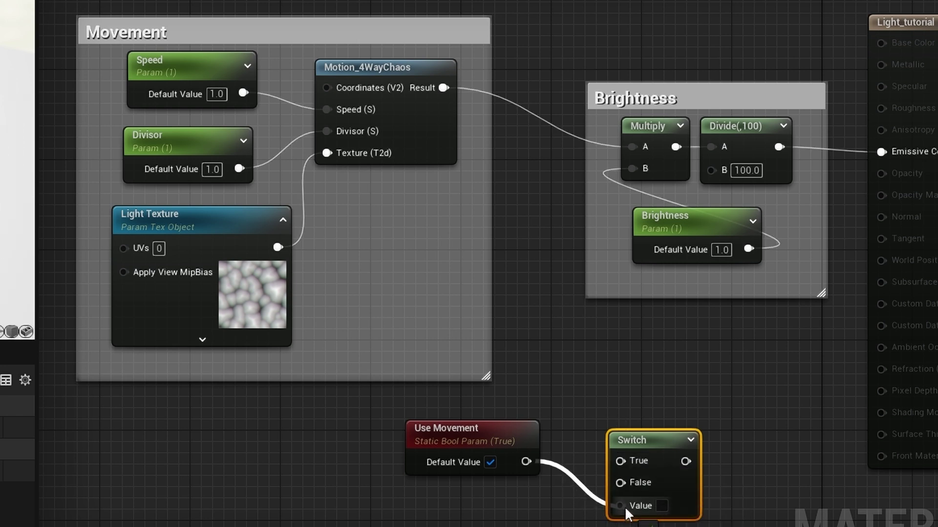
pyautogui.moveTo(650, 443); pyautogui.dragTo(669, 405)
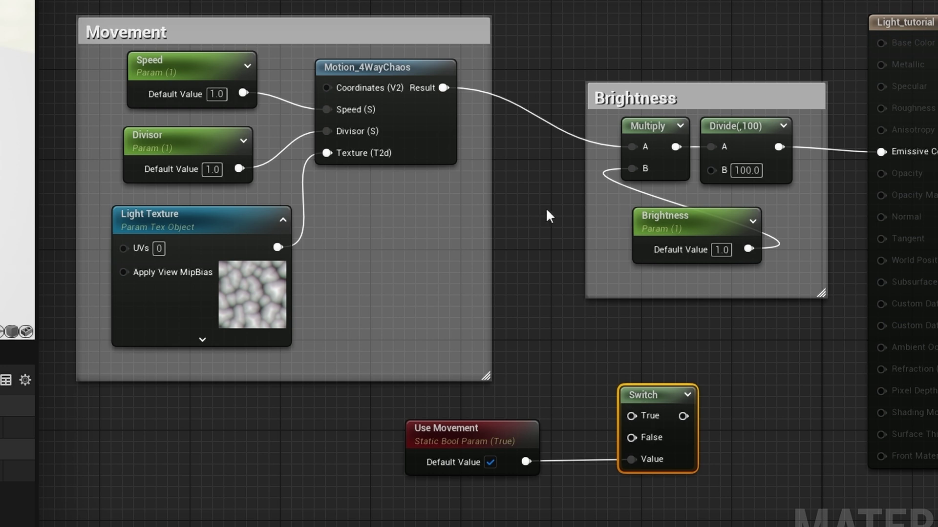
# Connect Motion_4WayChaos Result to the Switch's True input, Light Texture to False, and the Switch output to Multiply's A input
pyautogui.moveTo(444, 87); pyautogui.dragTo(631, 417)
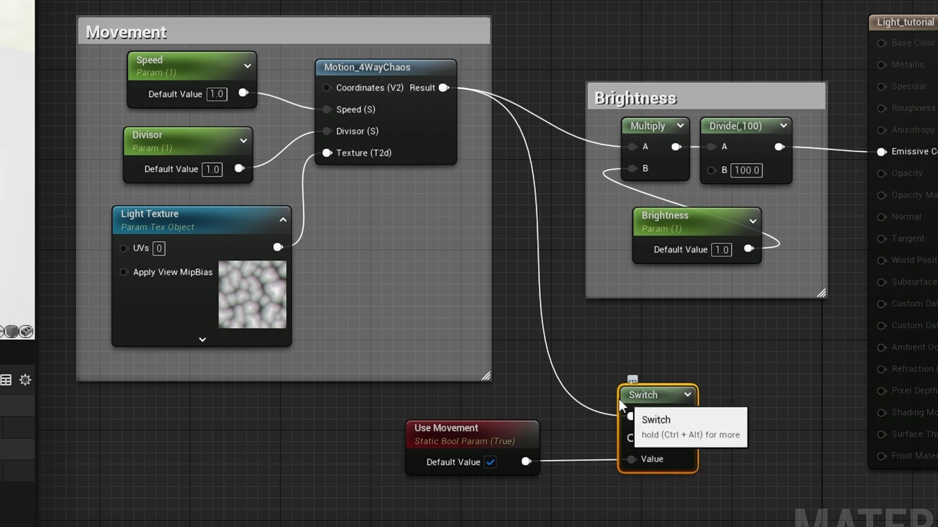
pyautogui.moveTo(278, 247); pyautogui.dragTo(635, 437)
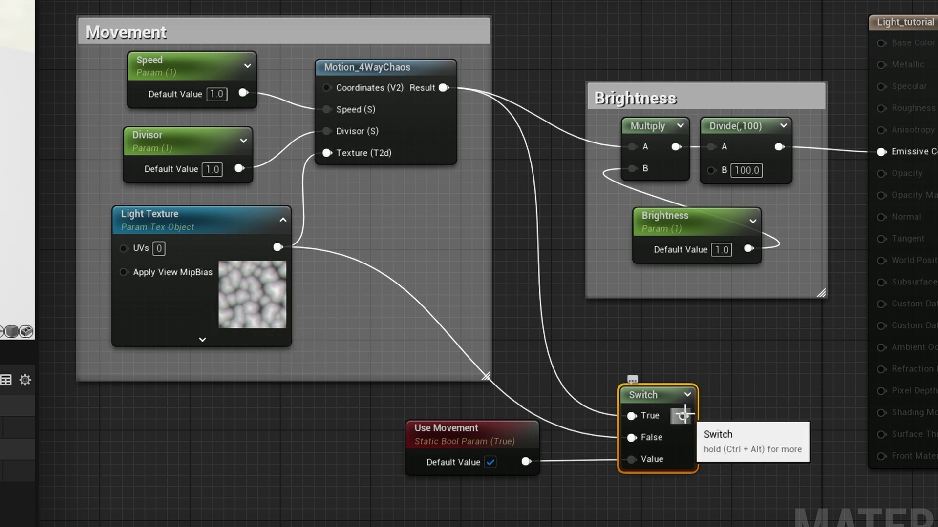
pyautogui.moveTo(683, 415); pyautogui.dragTo(632, 147)
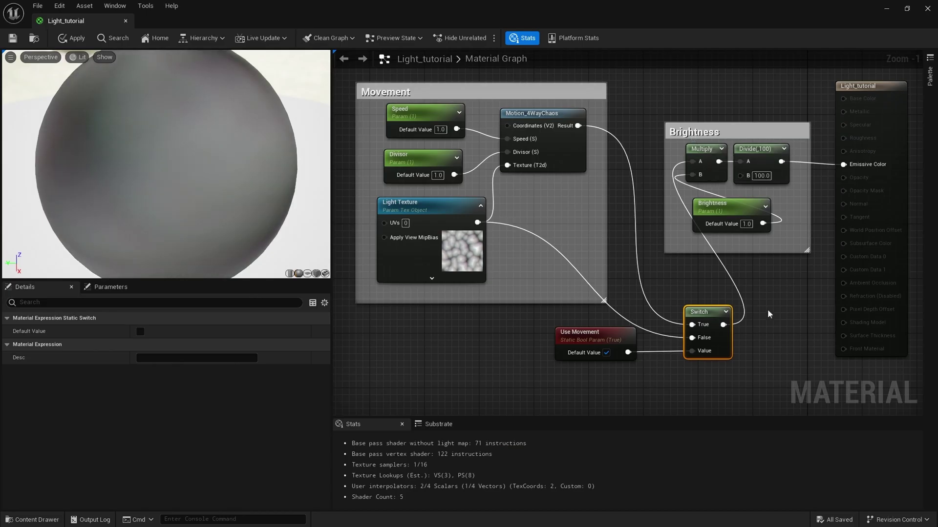
# Group the Use Movement parameter and Switch nodes in a comment titled Use Movement, and place it below the Movement group
pyautogui.moveTo(712, 318)
pyautogui.mouseDown()
pyautogui.moveTo(686, 318)
pyautogui.moveTo(704, 318)
pyautogui.mouseUp()
pyautogui.moveTo(774, 293); pyautogui.dragTo(505, 382)
pyautogui.rightClick(590, 336)
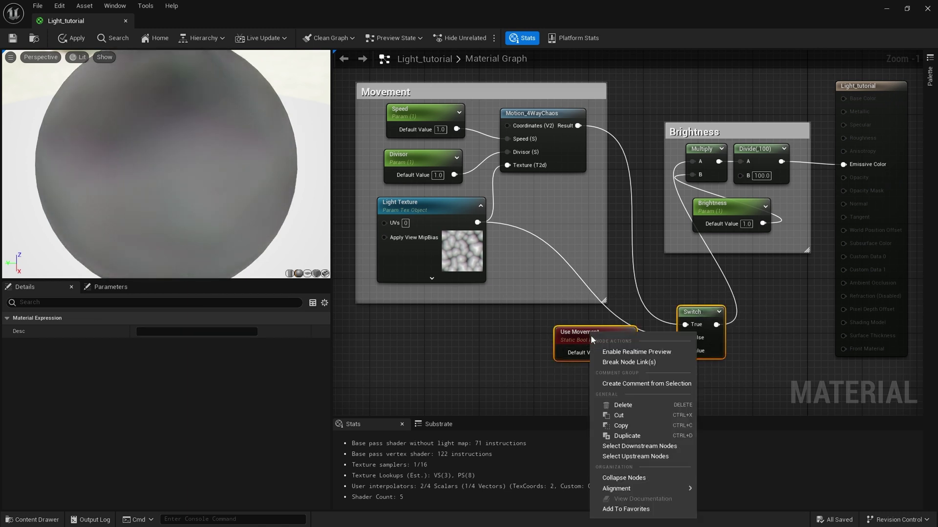
pyautogui.click(610, 382)
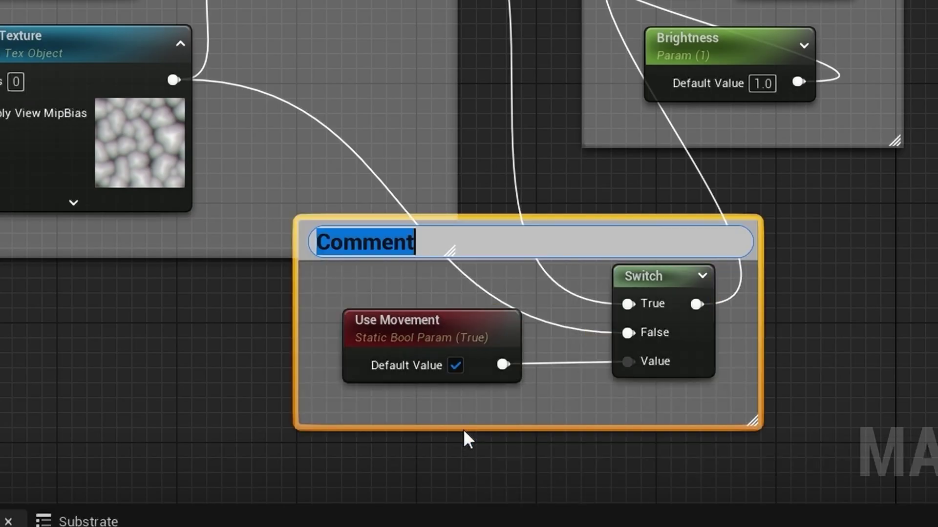
pyautogui.press('BackSpace')
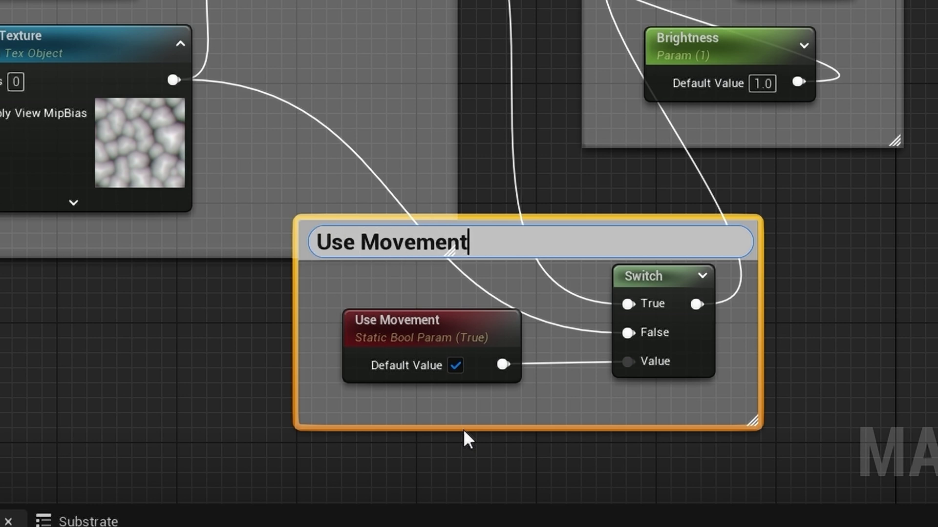
pyautogui.press('Return')
pyautogui.moveTo(546, 236); pyautogui.dragTo(428, 293)
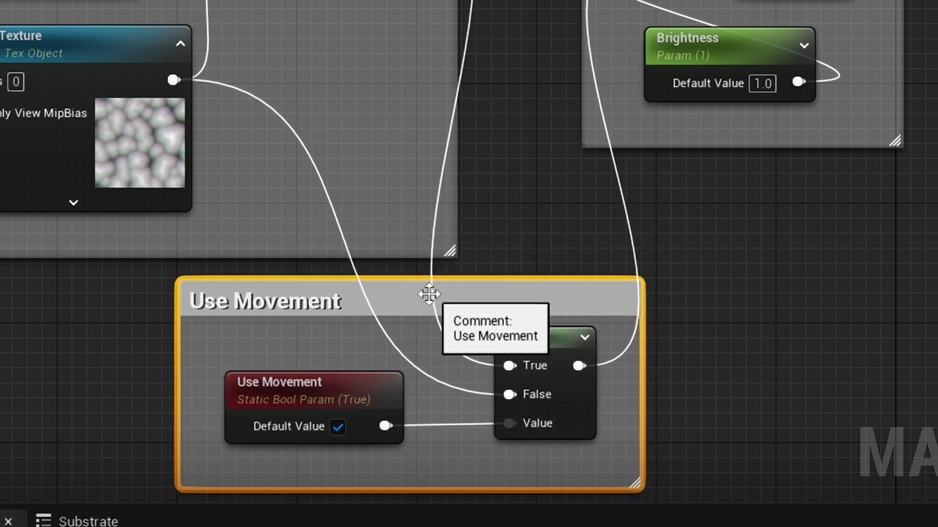
pyautogui.moveTo(709, 267); pyautogui.dragTo(708, 262, button='right')
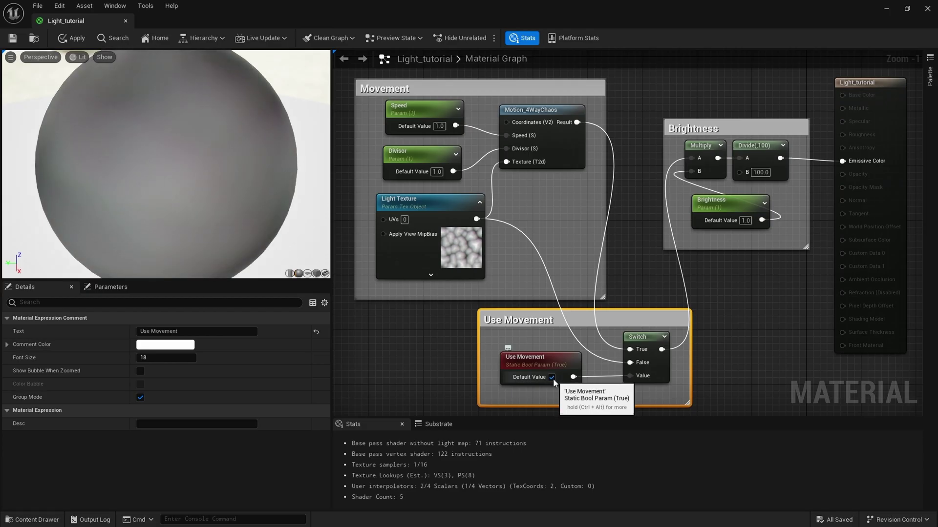
# Turn off the Use Movement default value to test the static texture branch, and turn it back on
pyautogui.click(552, 377)
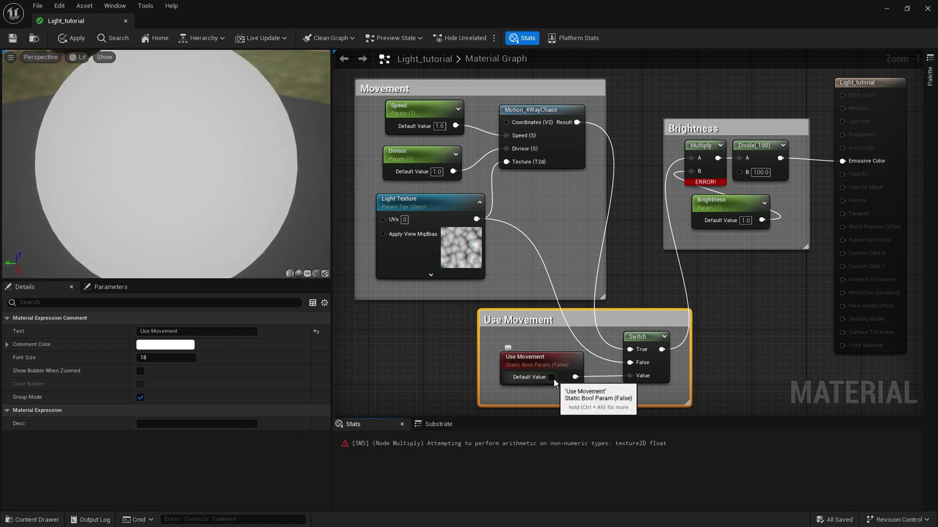
pyautogui.moveTo(200, 151); pyautogui.dragTo(215, 149)
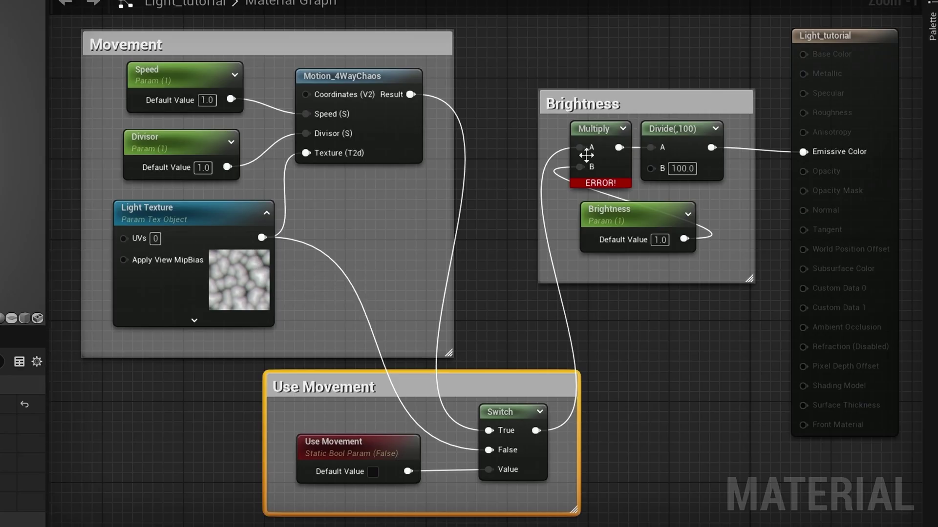
pyautogui.moveTo(711, 182)
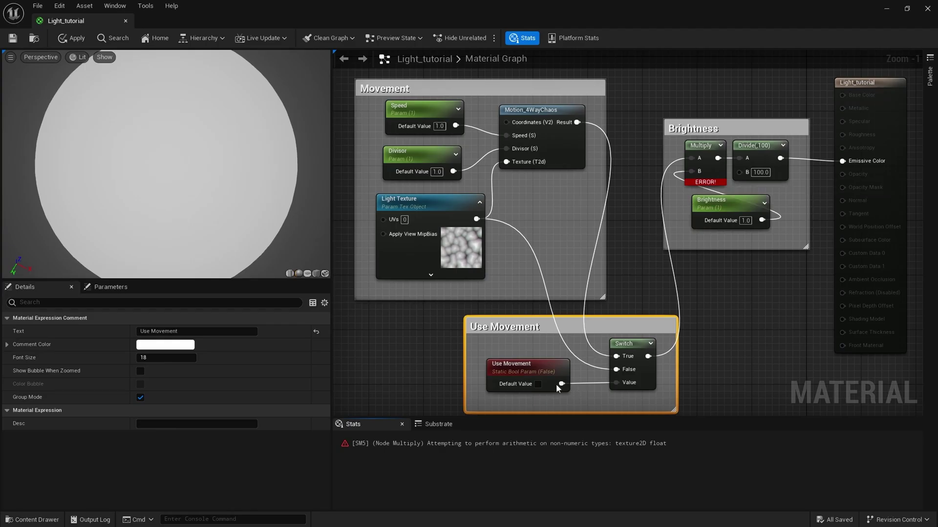
pyautogui.click(537, 384)
# Add a TextureSample node and place it beside the Light Texture node inside the Movement group
pyautogui.rightClick(536, 214)
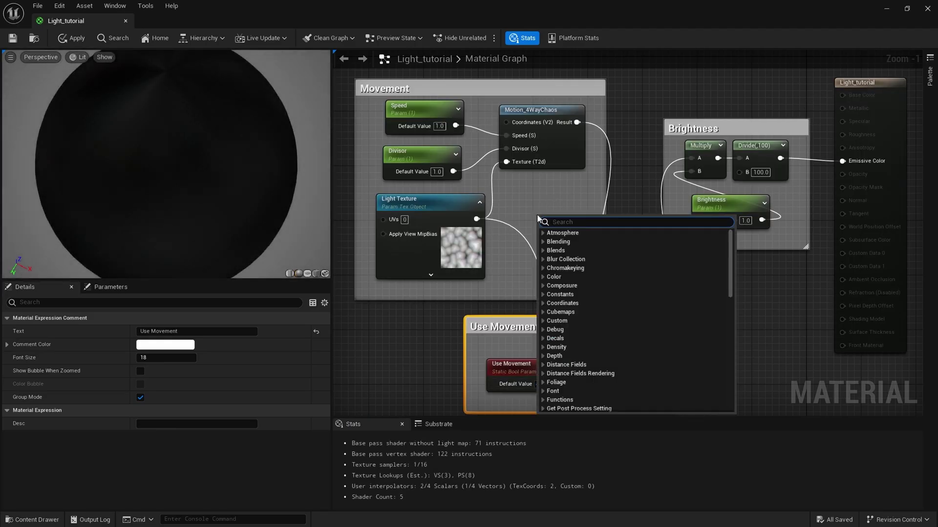
pyautogui.write('texture')
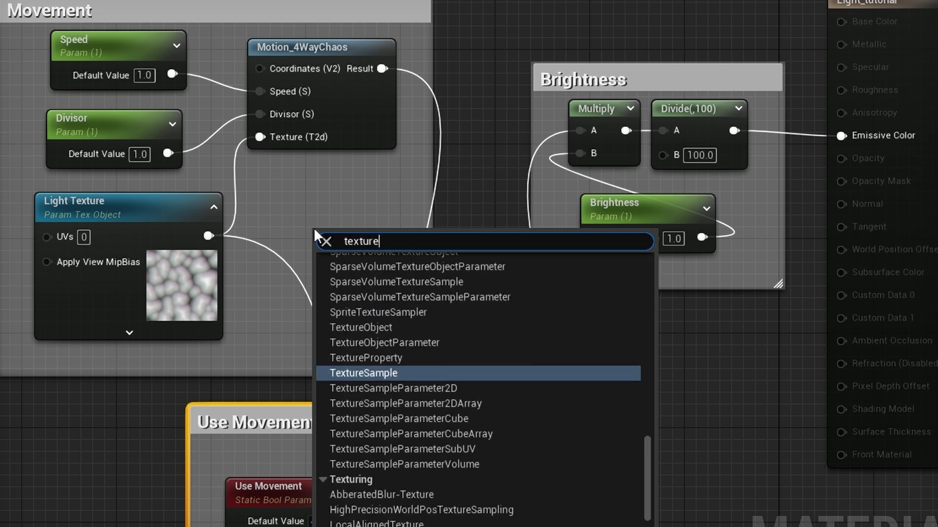
pyautogui.click(373, 373)
pyautogui.moveTo(390, 243); pyautogui.dragTo(337, 196)
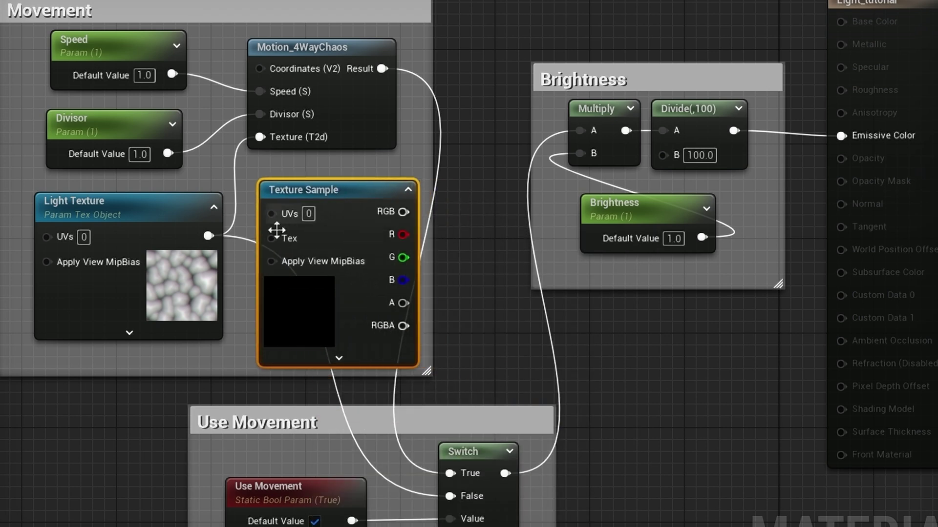
# Connect Light Texture's output to the Texture Sample's Tex input and its RGB output to the Switch's False input
pyautogui.moveTo(208, 237); pyautogui.dragTo(229, 248)
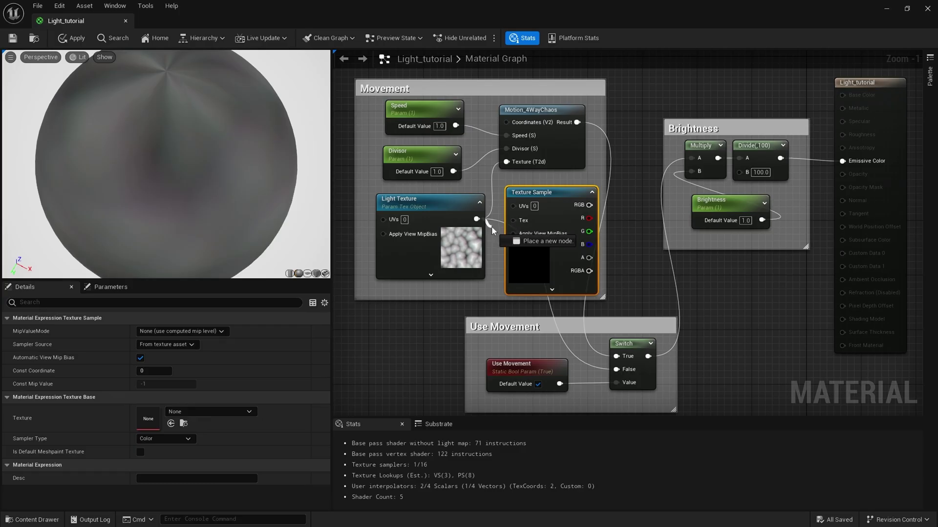
pyautogui.moveTo(491, 227); pyautogui.dragTo(515, 220)
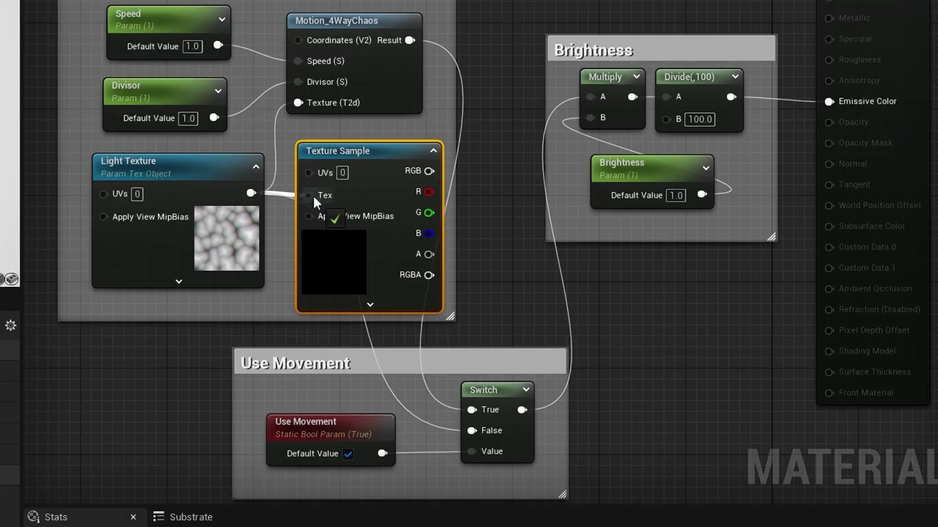
pyautogui.moveTo(313, 194); pyautogui.dragTo(313, 195)
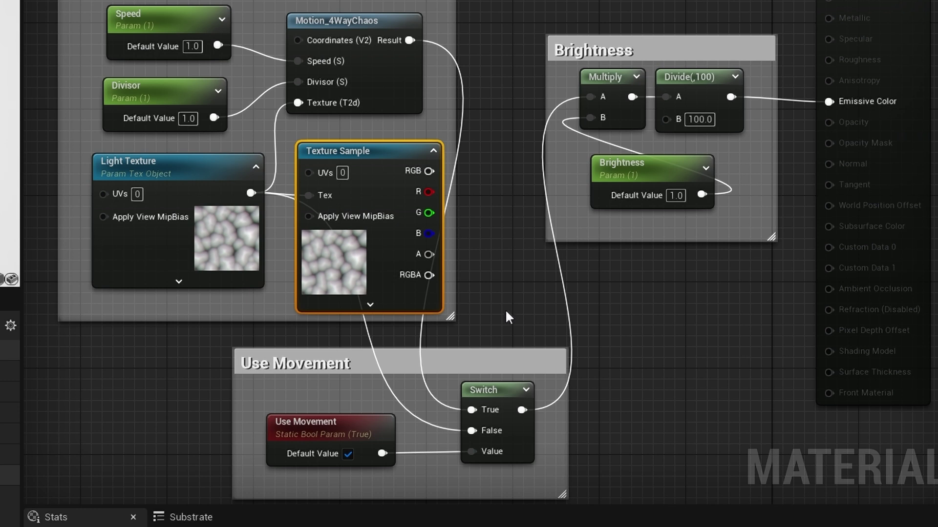
pyautogui.moveTo(429, 171); pyautogui.dragTo(475, 432)
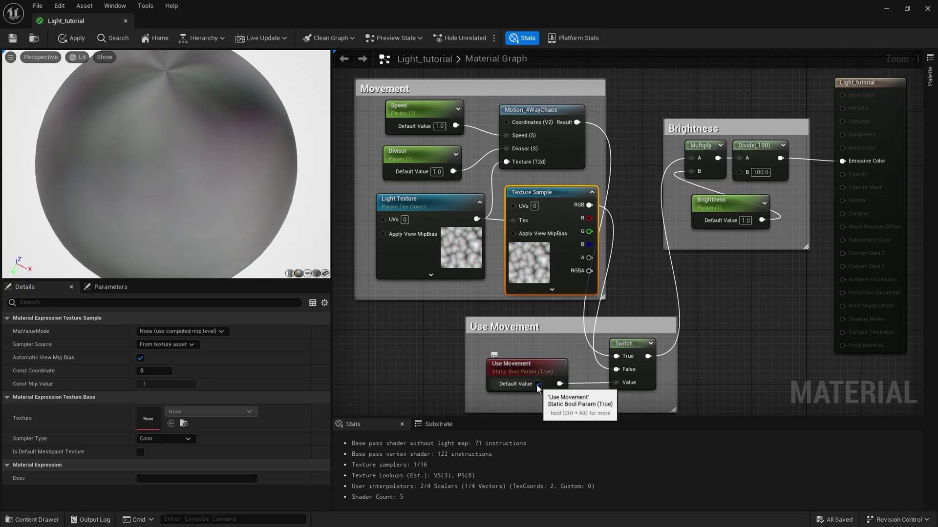
# Examine the texture on a cube preview mesh with Use Movement disabled, and re-enable Use Movement to compare
pyautogui.click(347, 454)
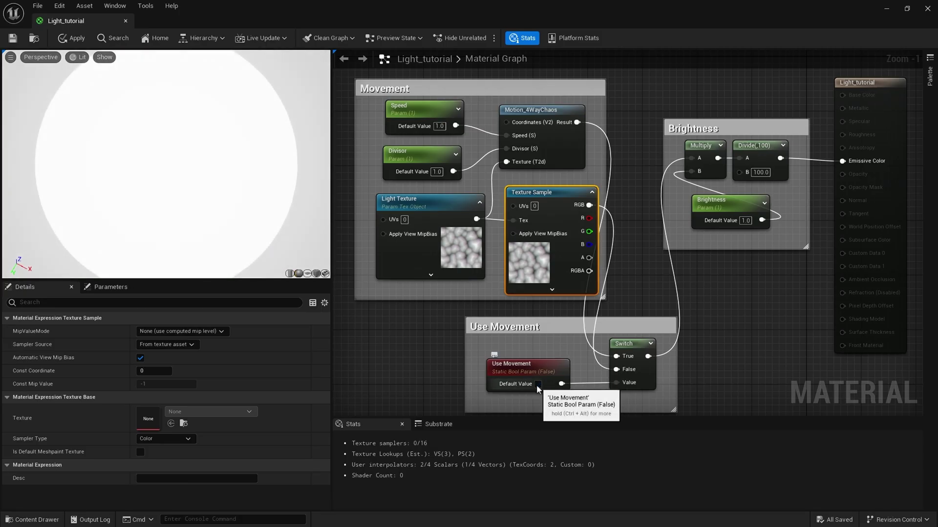
pyautogui.moveTo(194, 178); pyautogui.dragTo(244, 220)
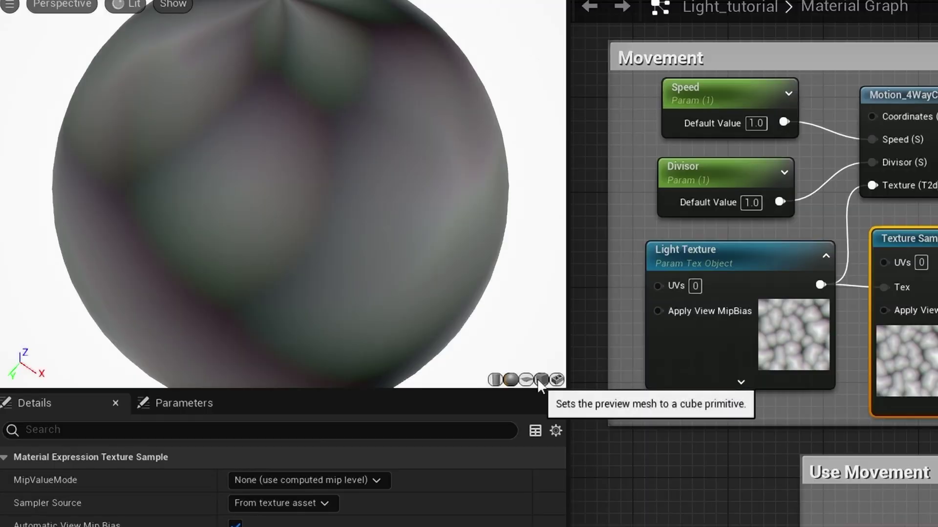
pyautogui.click(316, 274)
pyautogui.moveTo(360, 251); pyautogui.dragTo(344, 254)
pyautogui.scroll(-5, 360, 252)
pyautogui.scroll(3, 345, 253)
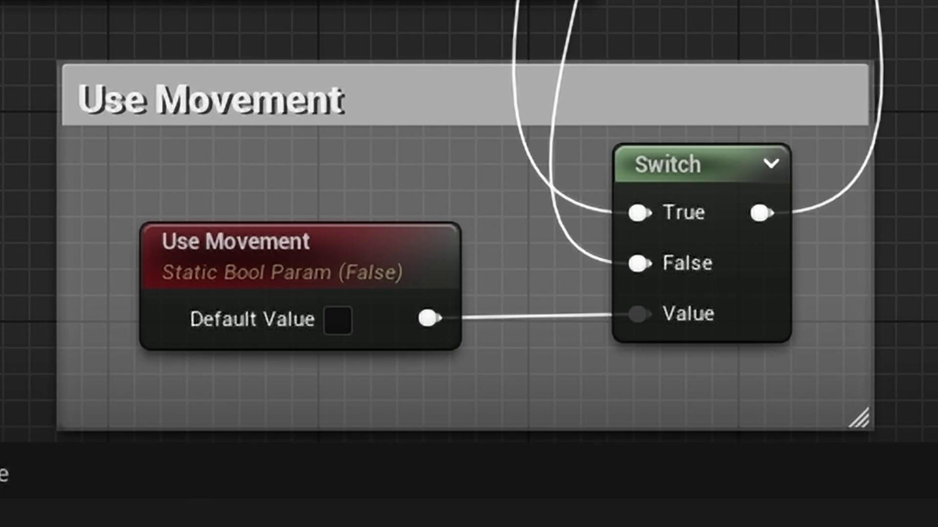
pyautogui.click(337, 322)
pyautogui.moveTo(137, 164); pyautogui.dragTo(137, 165)
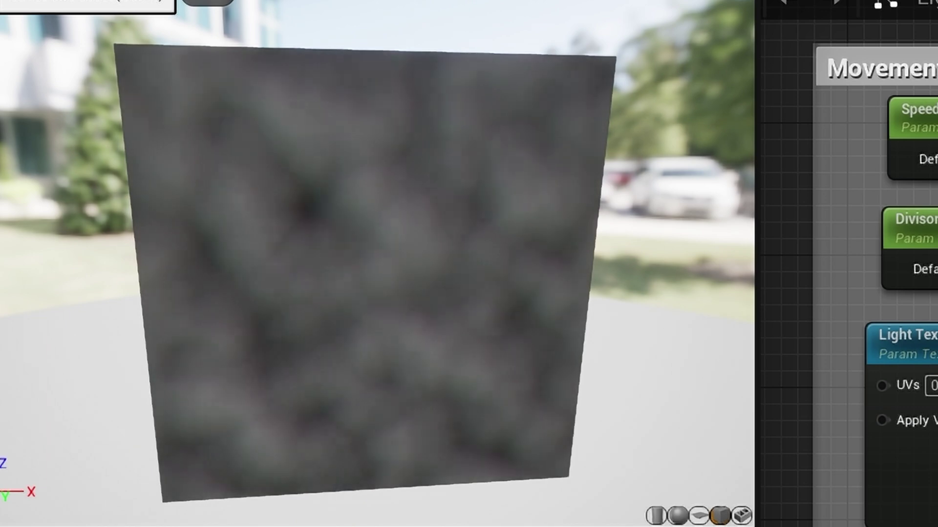
# Create a folder named Light_functions inside Materials and move the Light_tutorial material into it
pyautogui.rightClick(220, 468)
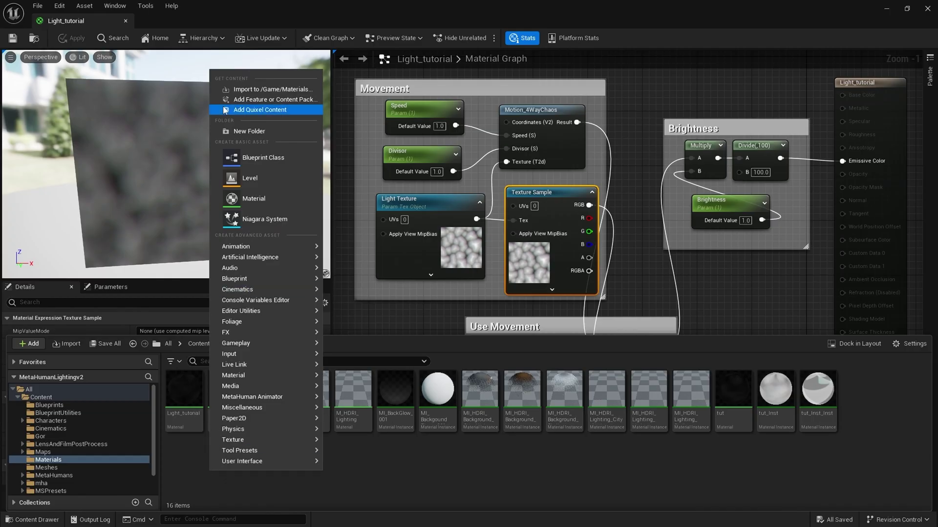
pyautogui.click(256, 131)
pyautogui.press('BackSpace')
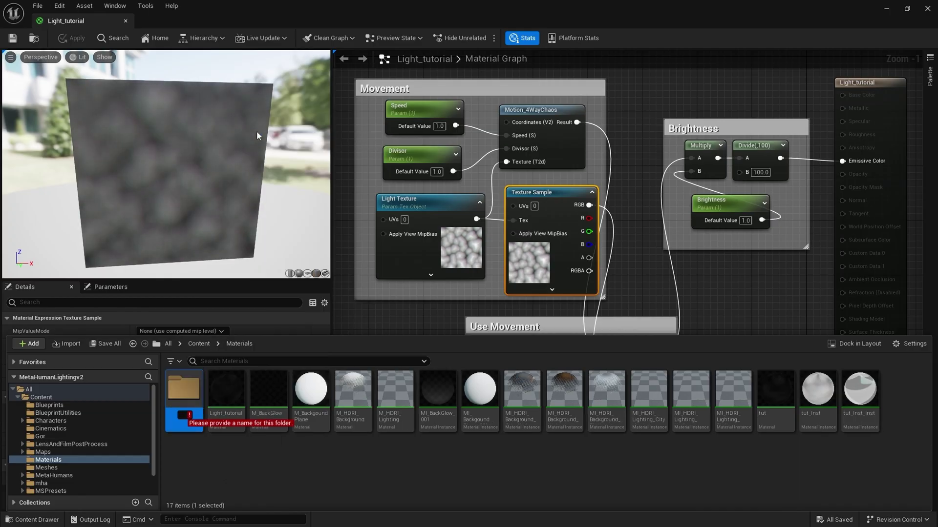
pyautogui.write('Light_functions')
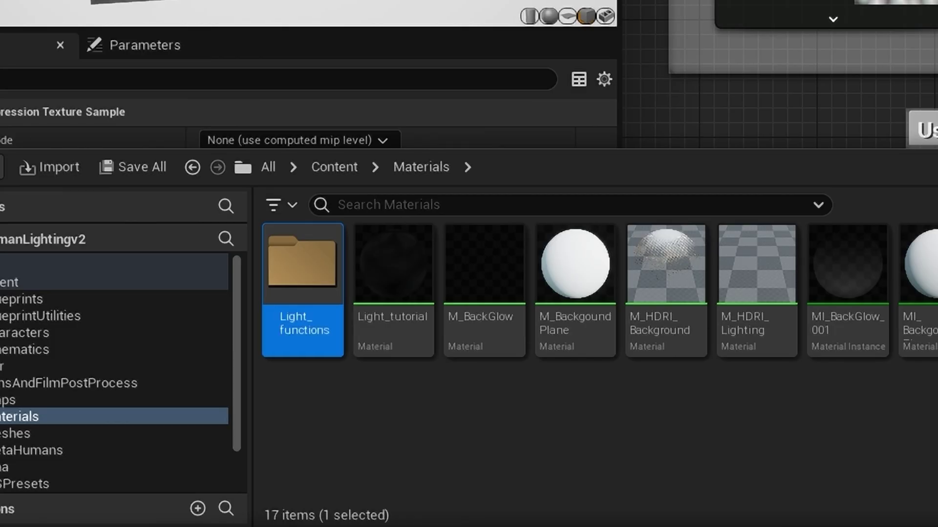
pyautogui.moveTo(389, 273); pyautogui.dragTo(307, 274)
pyautogui.click(337, 318)
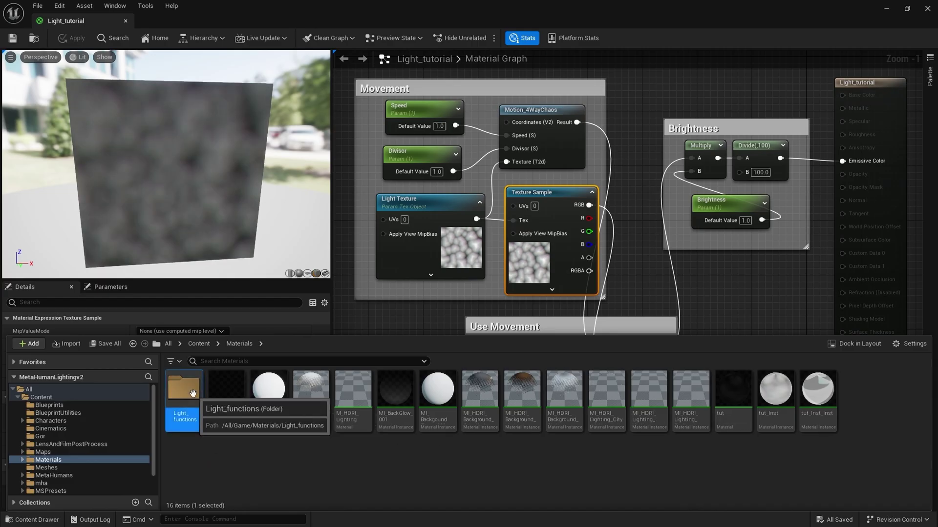
# Create a material instance of Light_tutorial in the Light_functions folder, named Light_tutorial_1_Inst
pyautogui.doubleClick(193, 394)
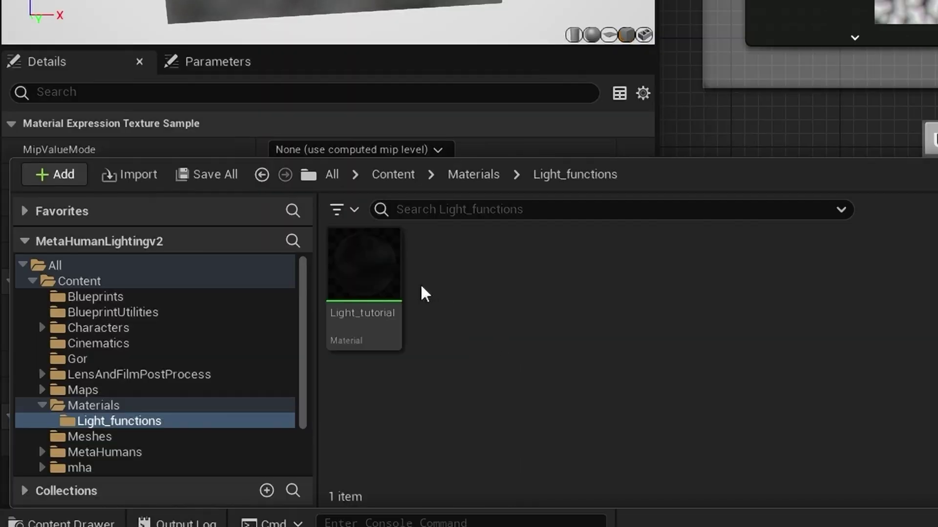
pyautogui.rightClick(374, 272)
pyautogui.click(479, 1)
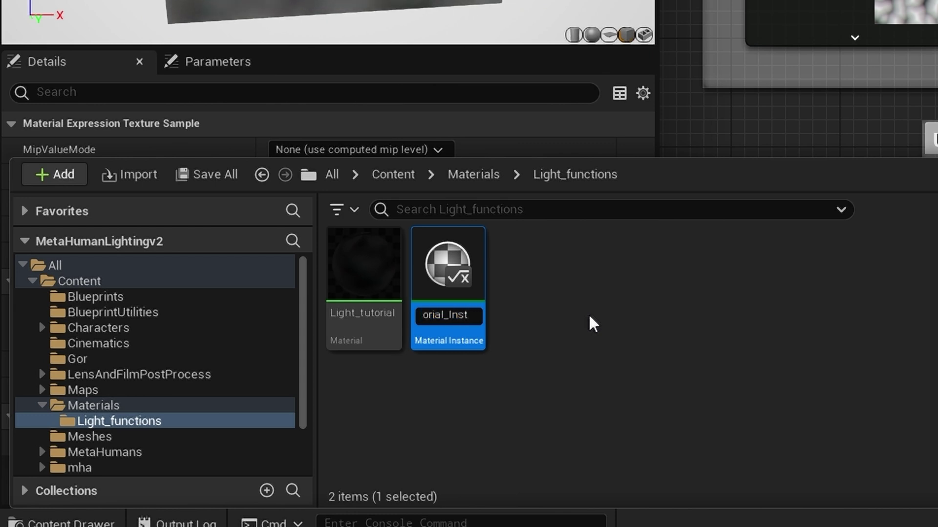
pyautogui.press('Return')
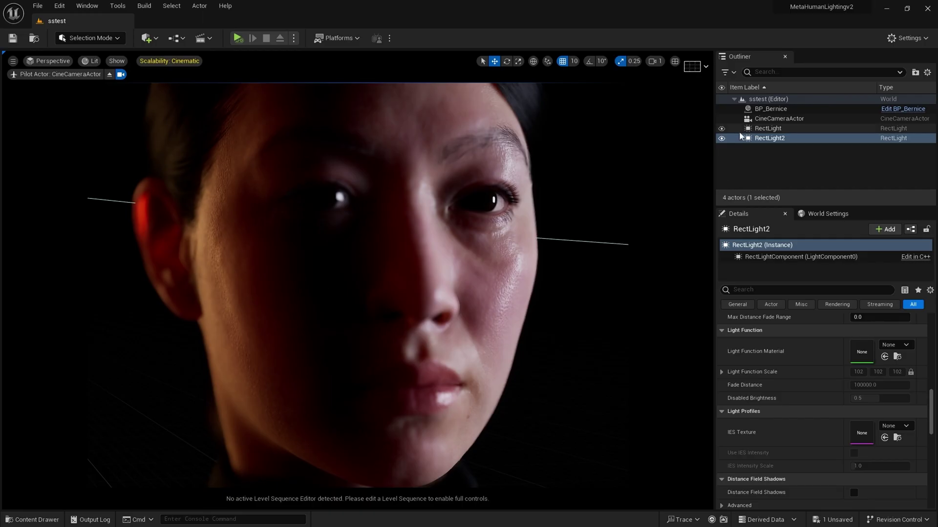
# Hide RectLight2 in the level and assign Light_tutorial_1_Inst as RectLight's Light Function Material
pyautogui.click(721, 138)
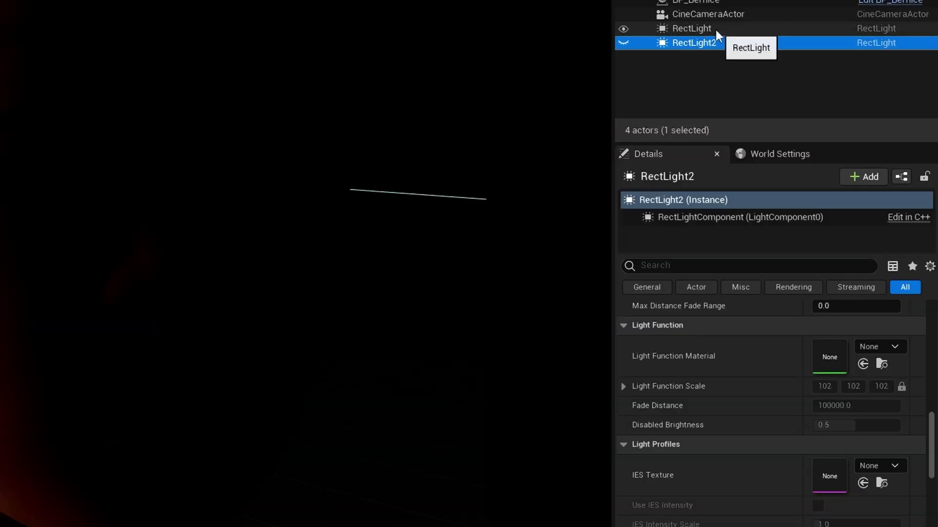
pyautogui.click(757, 128)
pyautogui.scroll(2, 878, 388)
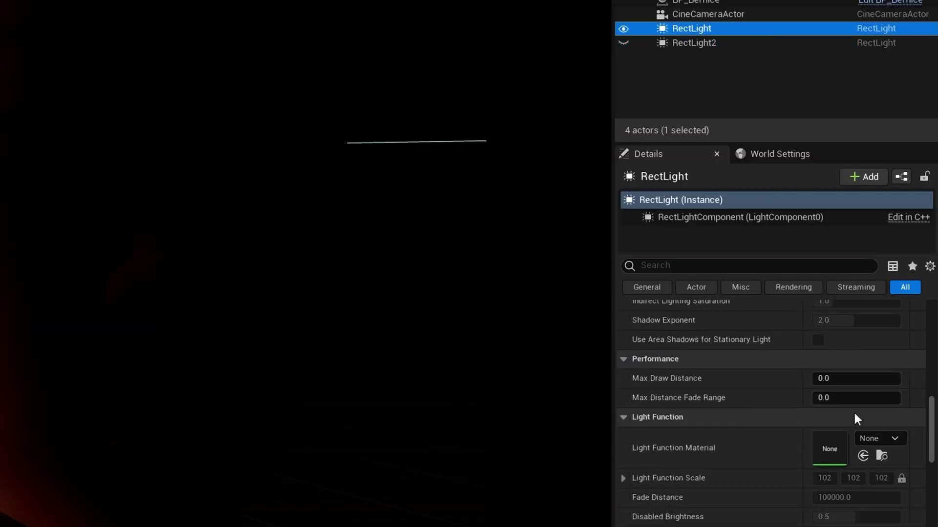
pyautogui.scroll(-2, 855, 419)
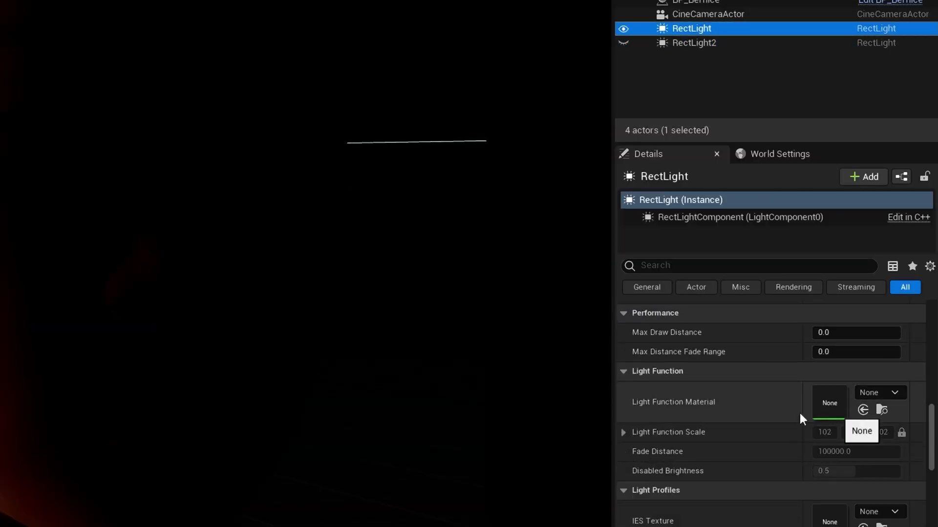
pyautogui.click(886, 396)
pyautogui.write('tut')
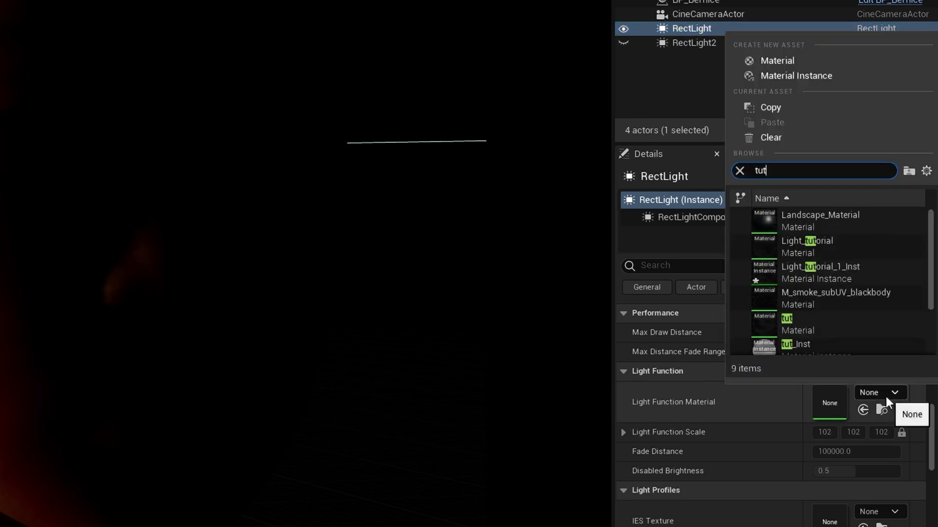
pyautogui.write('or')
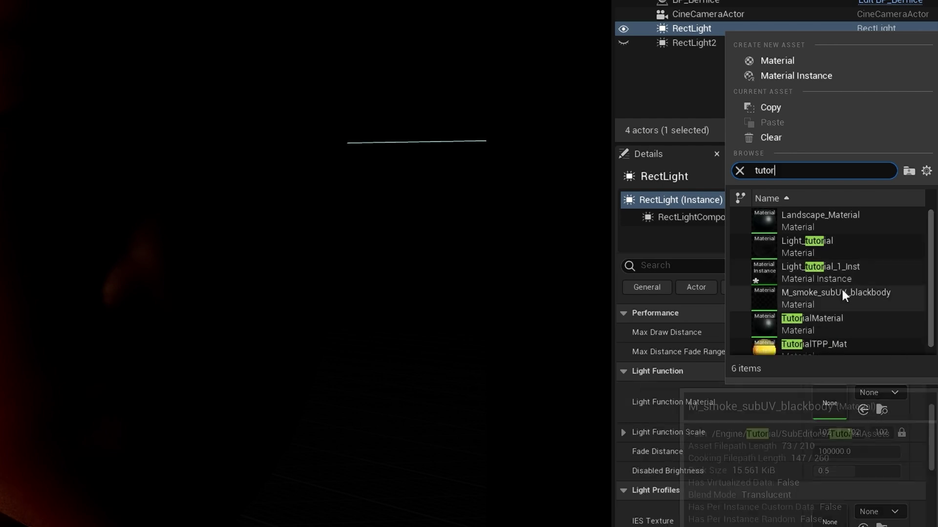
pyautogui.click(831, 271)
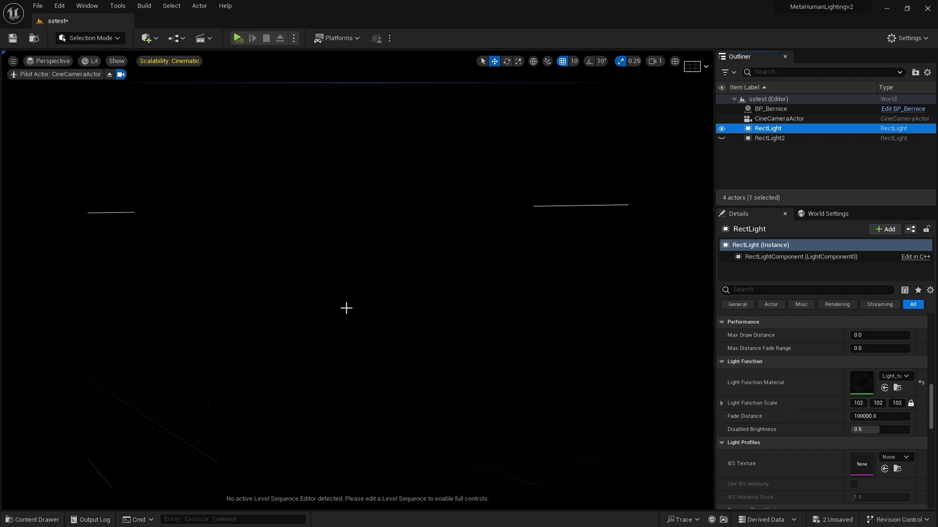
# Open RectLight's light function instance beside the level view, override Brightness, and settle it at 30 after trying other values including 40
pyautogui.doubleClick(862, 383)
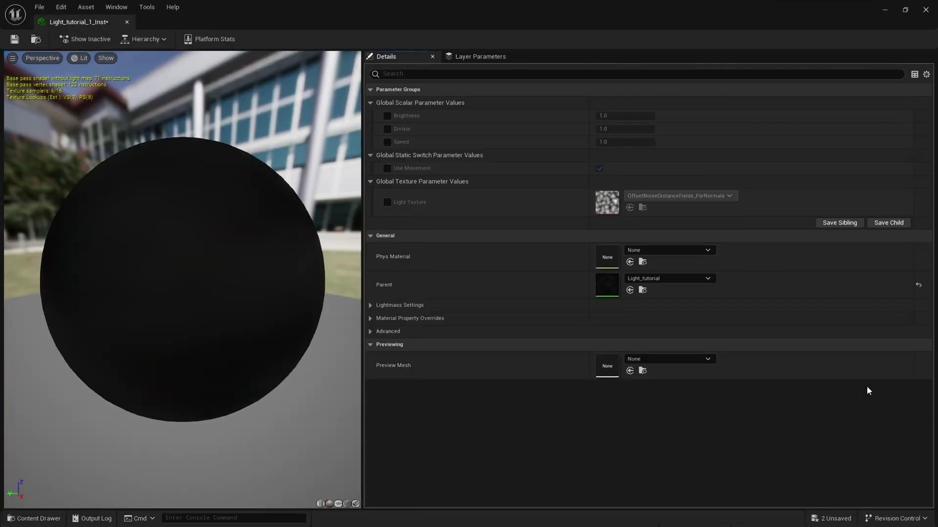
pyautogui.moveTo(352, 21); pyautogui.dragTo(688, 103)
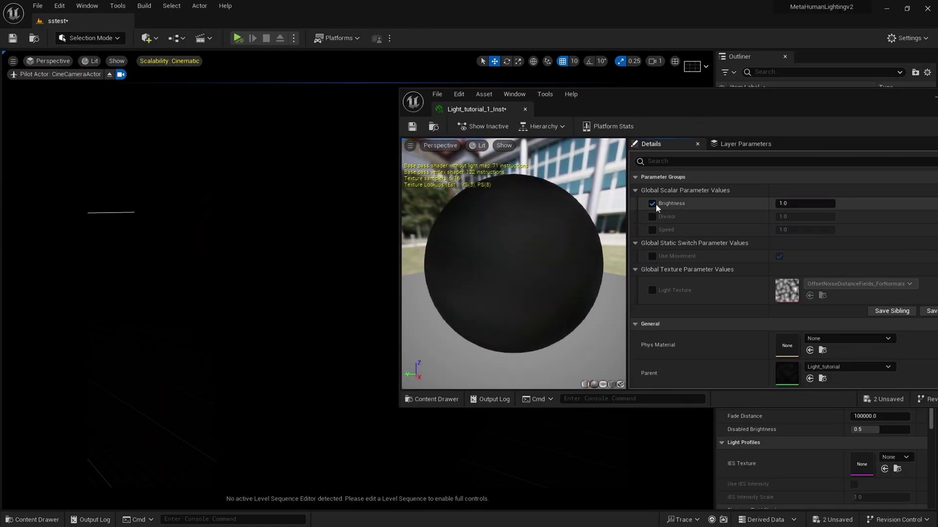
pyautogui.click(653, 204)
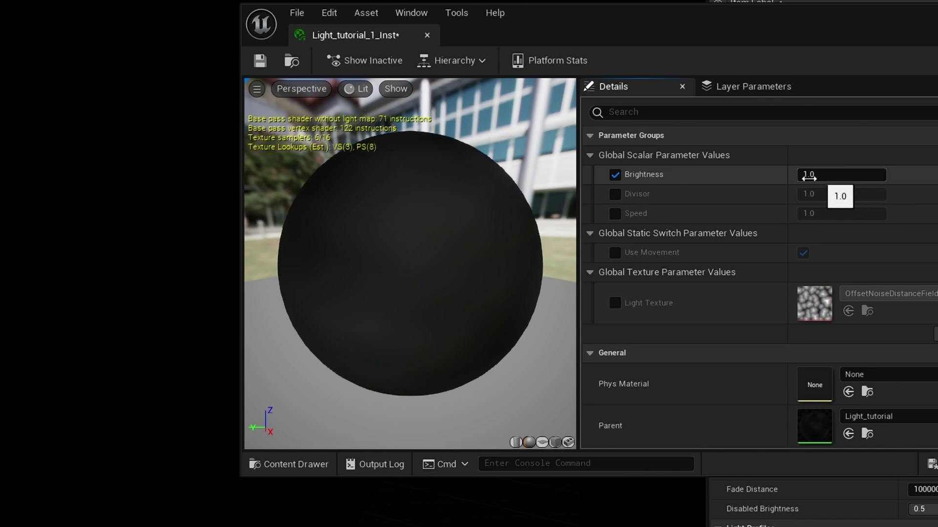
pyautogui.moveTo(815, 174); pyautogui.dragTo(862, 175)
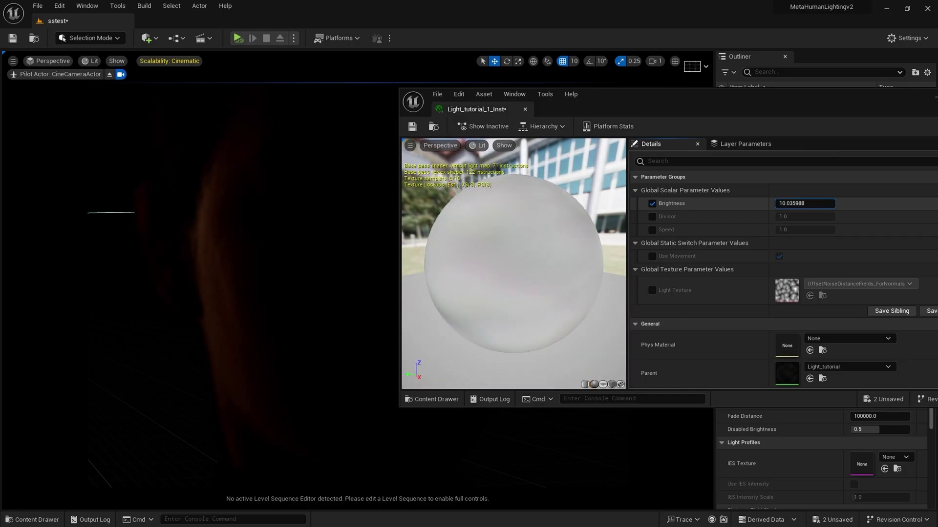
pyautogui.moveTo(805, 203)
pyautogui.mouseDown()
pyautogui.moveTo(855, 203)
pyautogui.moveTo(846, 203)
pyautogui.mouseUp()
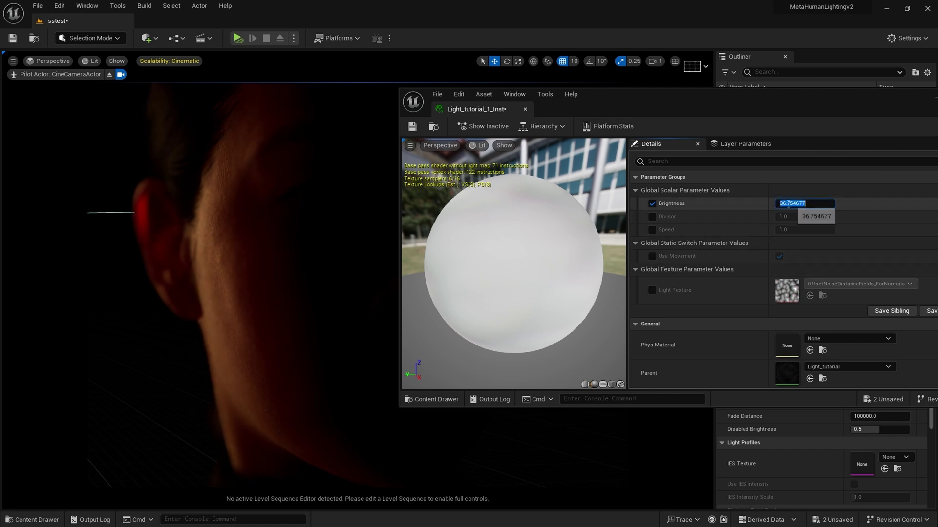
pyautogui.write('40')
pyautogui.press('Return')
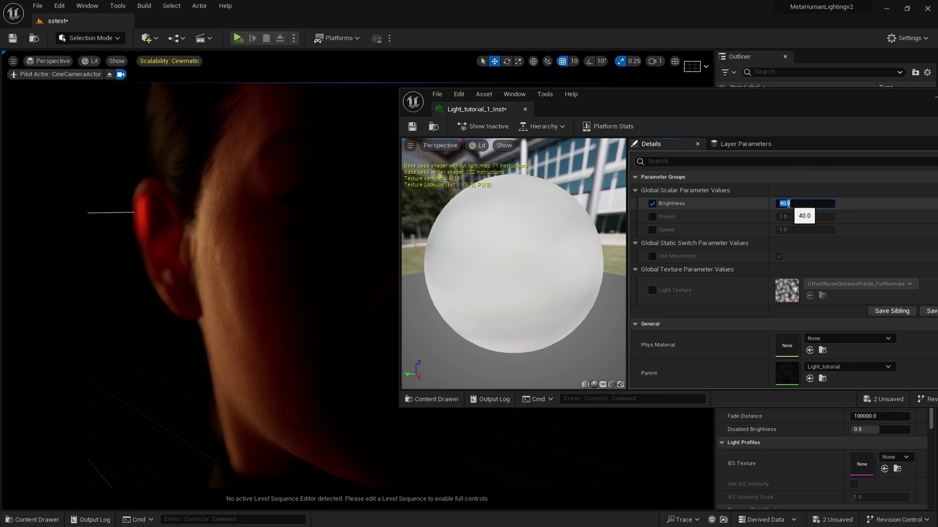
pyautogui.press('BackSpace')
pyautogui.write('30')
pyautogui.press('Return')
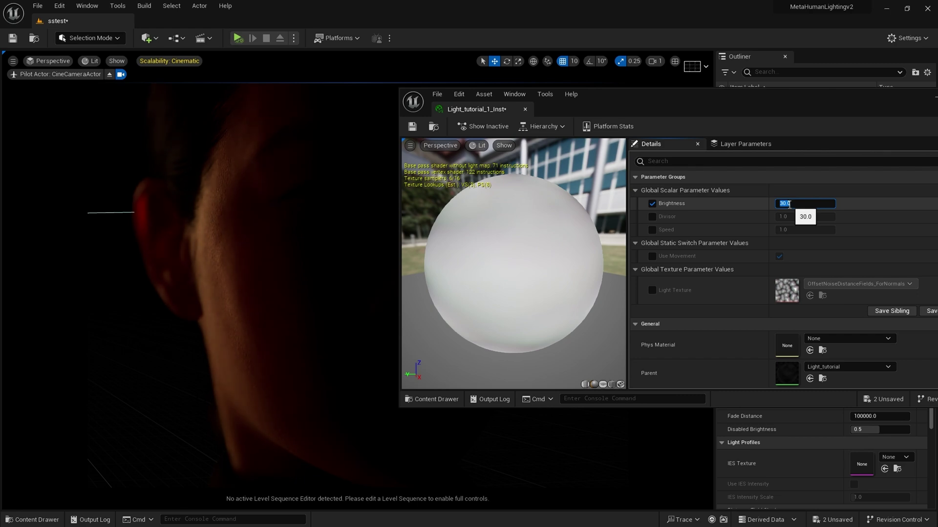
# Override Speed with a value of 5 and enable the Use Movement override in Light_tutorial_1_Inst
pyautogui.click(652, 230)
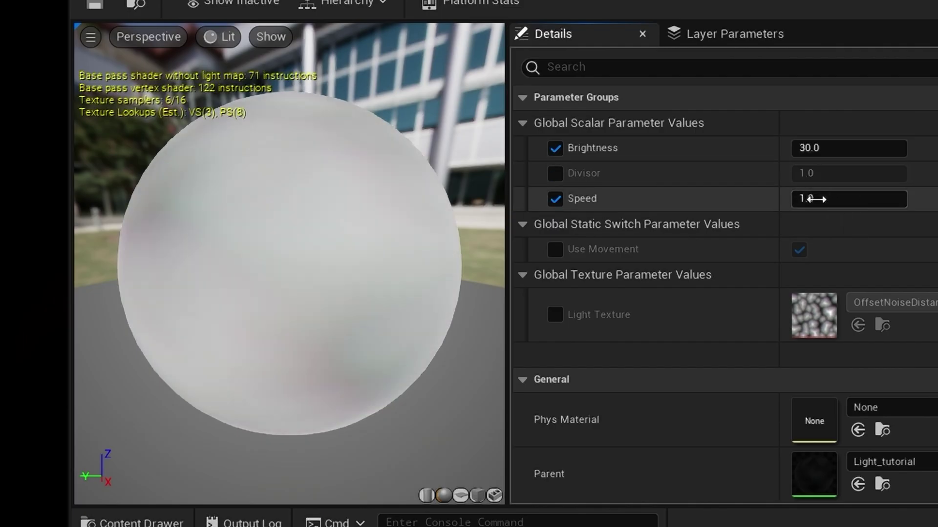
pyautogui.moveTo(813, 200); pyautogui.dragTo(822, 199)
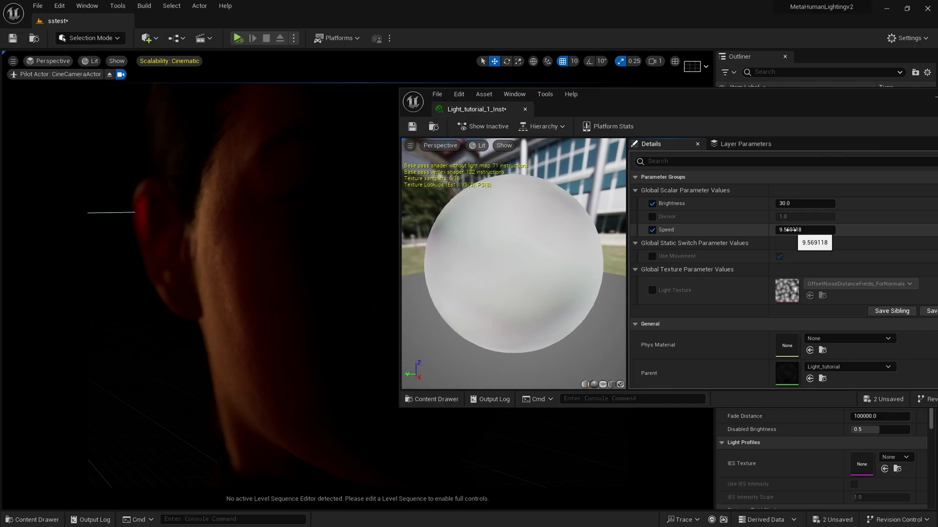
pyautogui.click(791, 229)
pyautogui.write('5')
pyautogui.press('Return')
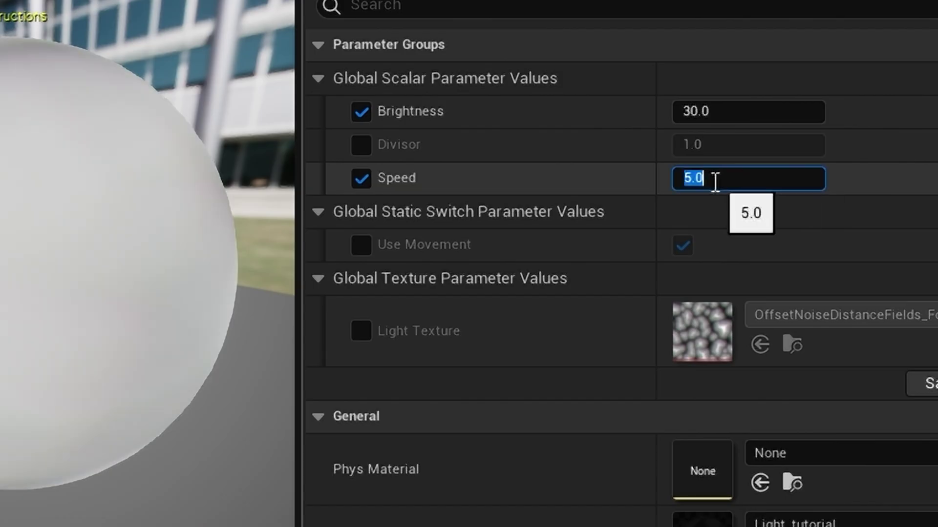
pyautogui.click(361, 244)
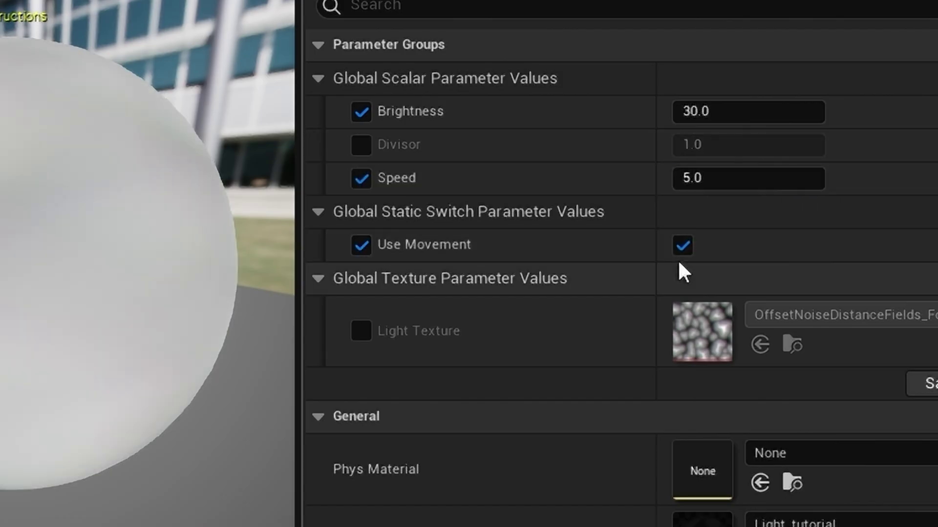
# Override Divisor, try a lower value and set it back to 1, and set Speed to 4
pyautogui.click(361, 145)
pyautogui.moveTo(747, 145)
pyautogui.mouseDown()
pyautogui.moveTo(782, 145)
pyautogui.moveTo(698, 144)
pyautogui.moveTo(709, 150)
pyautogui.mouseUp()
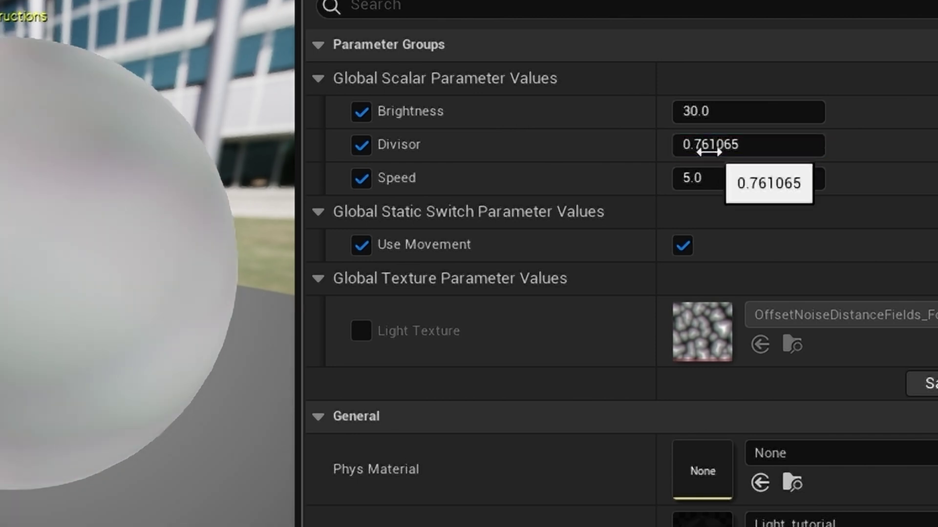
pyautogui.write('1')
pyautogui.press('Return')
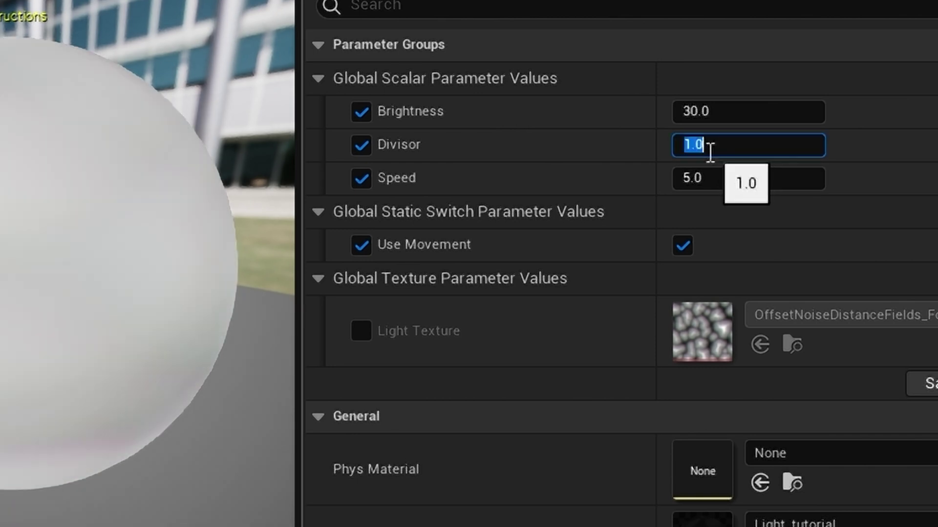
pyautogui.click(716, 187)
pyautogui.write('4')
pyautogui.press('Return')
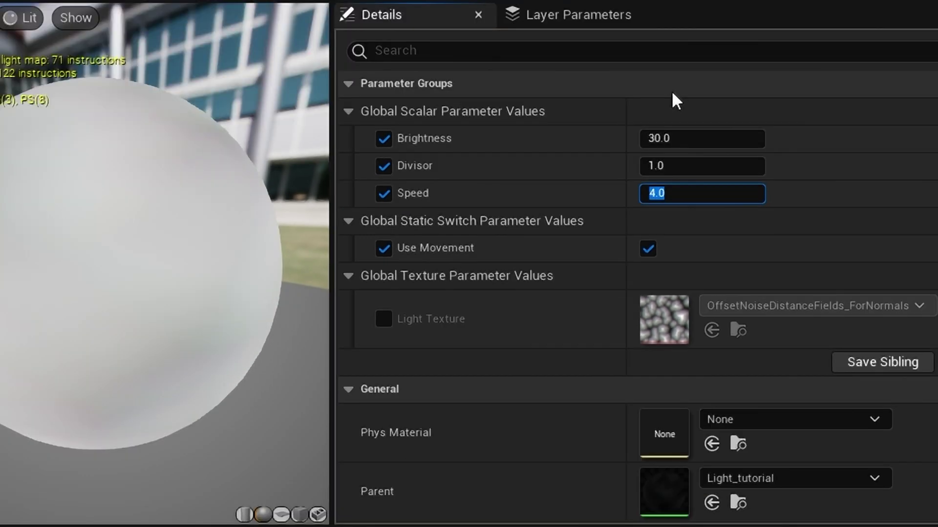
# Enable the Light Texture override and look through the available textures without replacing the current one
pyautogui.click(361, 331)
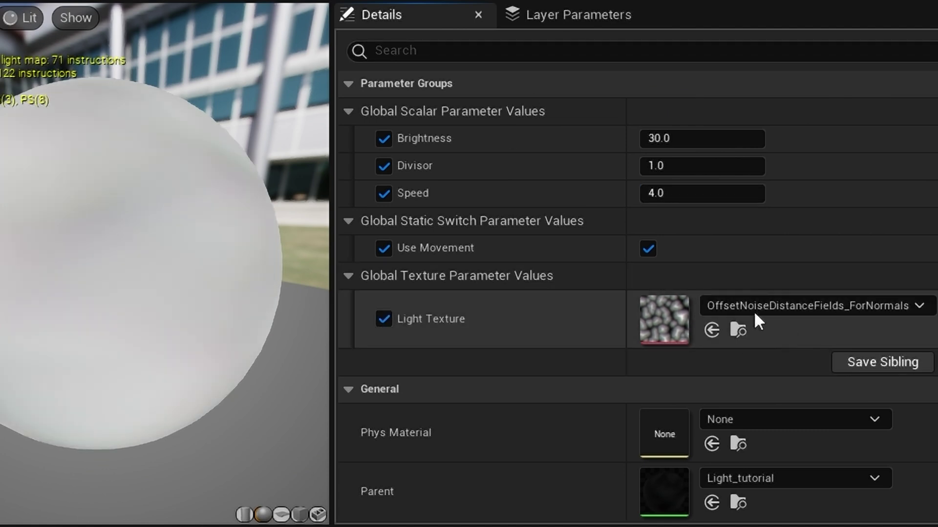
pyautogui.click(811, 306)
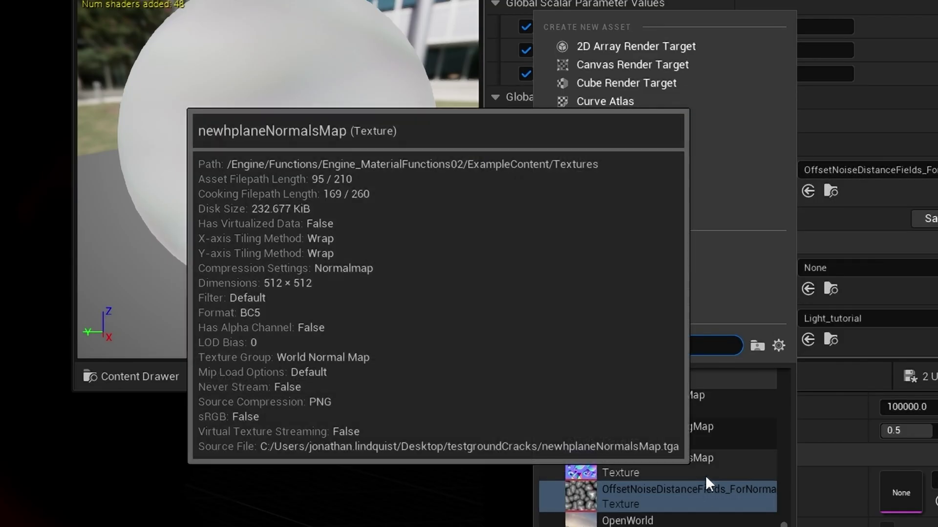
pyautogui.scroll(-5, 706, 472)
pyautogui.scroll(-5, 705, 470)
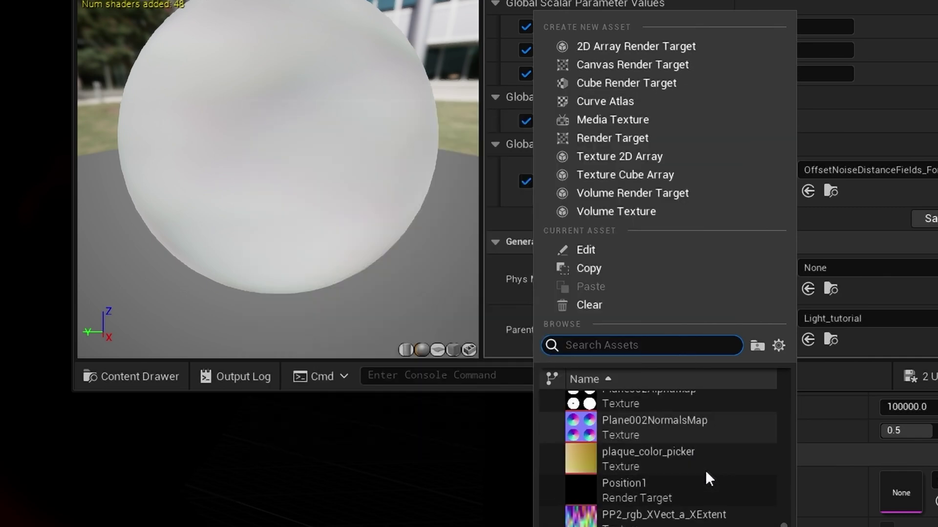
pyautogui.scroll(3, 705, 470)
pyautogui.scroll(-6, 705, 470)
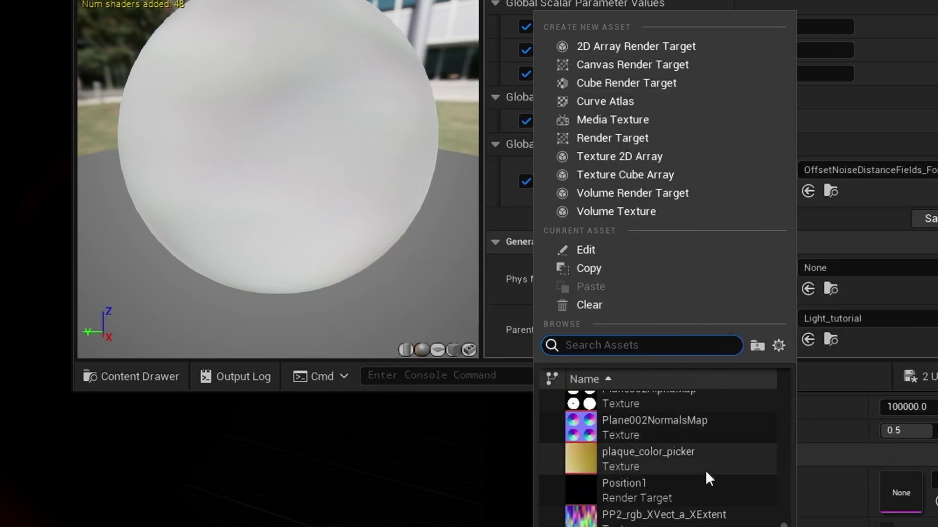
pyautogui.scroll(-3, 703, 470)
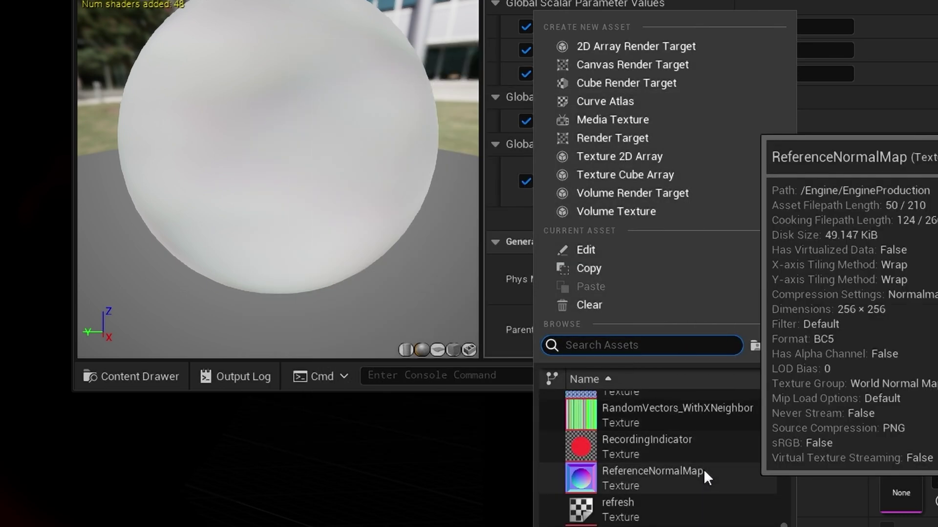
pyautogui.scroll(5, 702, 469)
pyautogui.click(895, 113)
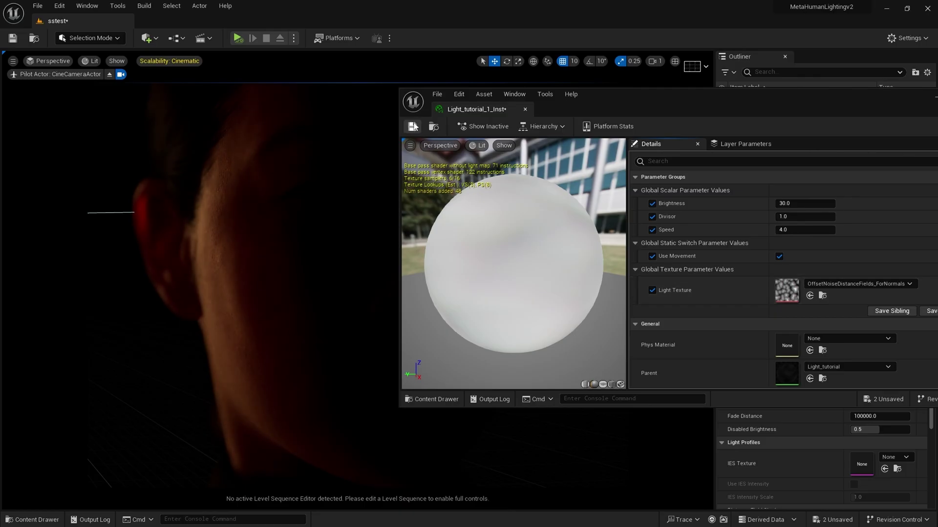
# Save and close Light_tutorial_1_Inst, and make RectLight2 visible in the level again
pyautogui.click(413, 126)
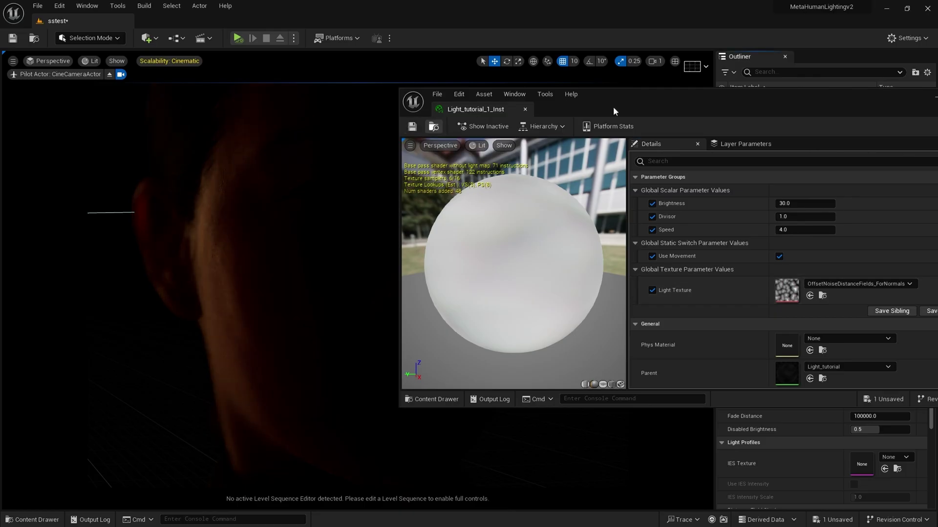
pyautogui.moveTo(733, 95); pyautogui.dragTo(580, 150)
pyautogui.click(823, 152)
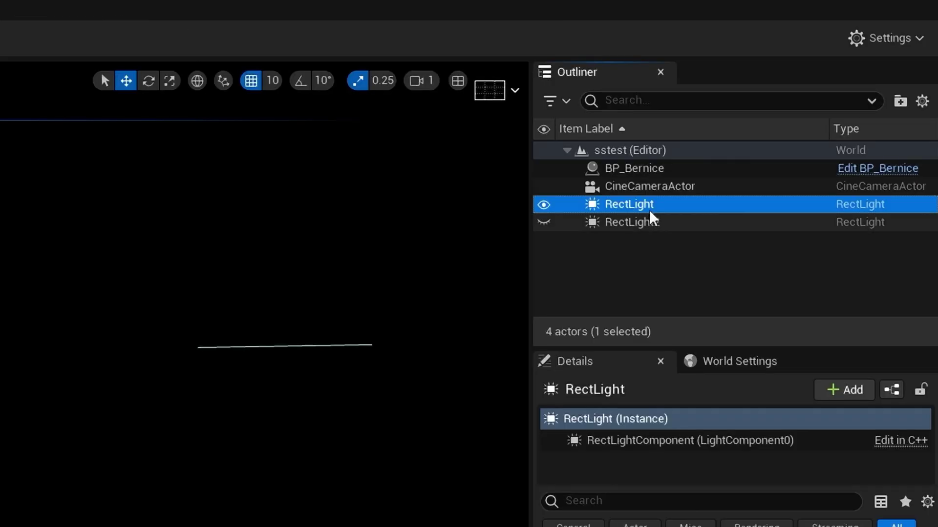
pyautogui.click(772, 141)
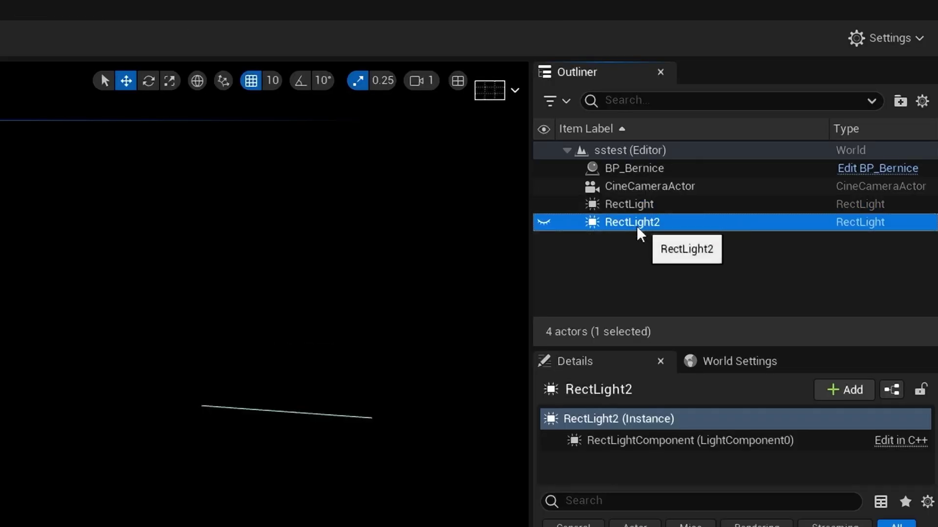
pyautogui.click(544, 223)
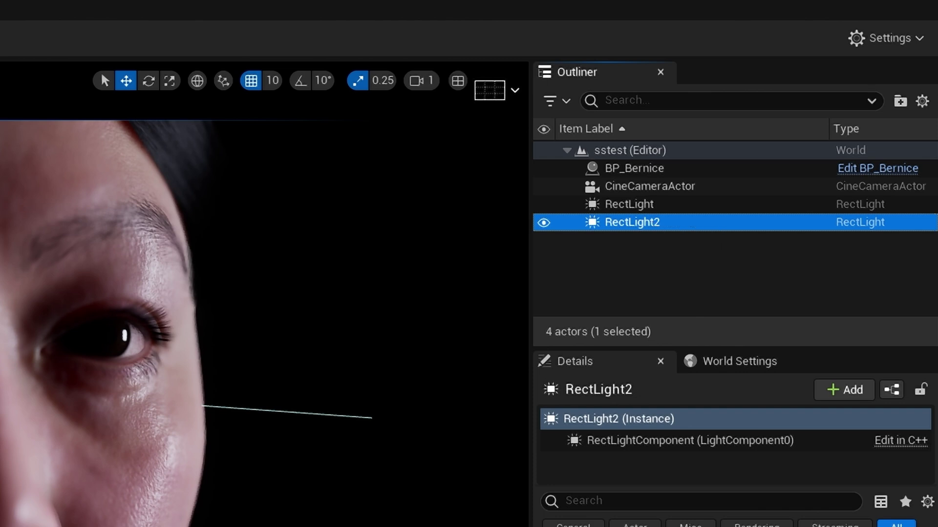
# Create a second instance of Light_tutorial named Light_tutorial_2_Inst and assign it as RectLight2's Light Function Material
pyautogui.hotkey('ctrl', 'space')
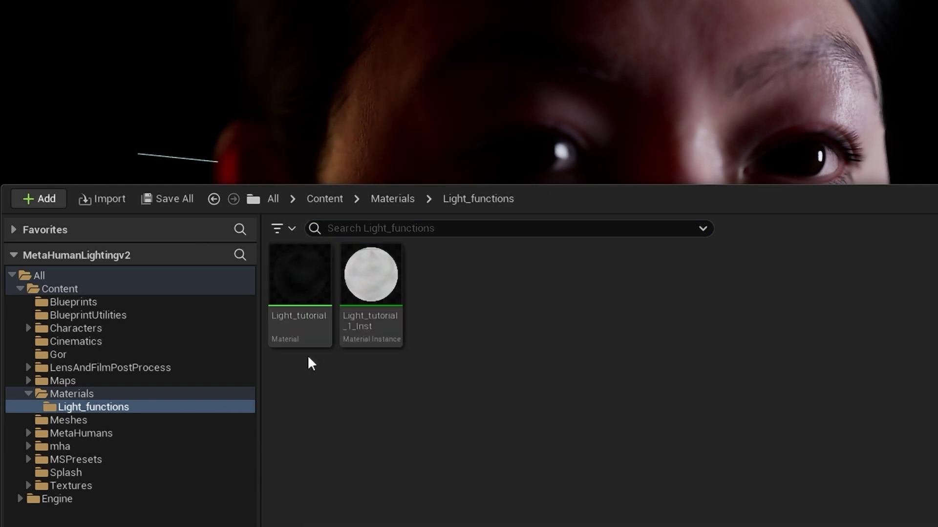
pyautogui.rightClick(315, 304)
pyautogui.click(397, 339)
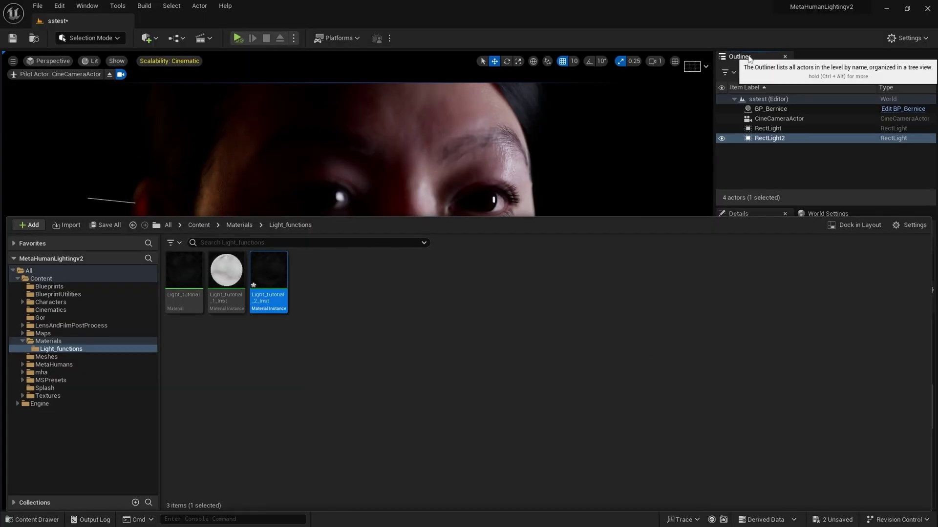
pyautogui.click(766, 137)
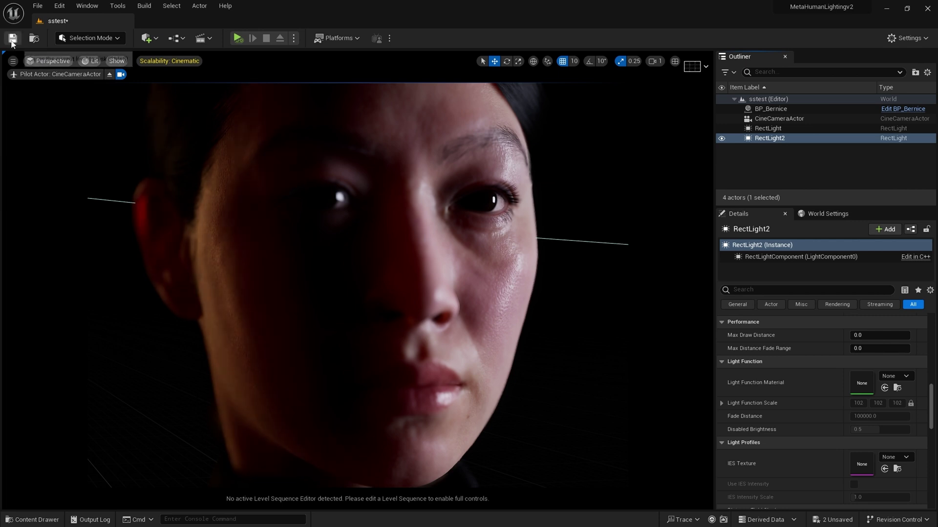
pyautogui.click(884, 388)
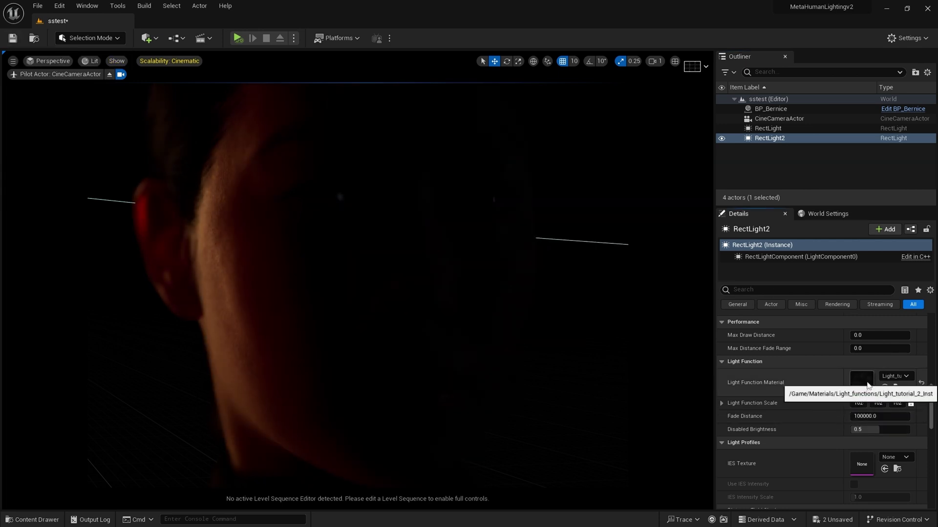
# Open Light_tutorial_2_Inst in a smaller window beside the face and override Brightness with 30
pyautogui.doubleClick(867, 385)
pyautogui.moveTo(476, 146); pyautogui.dragTo(495, 86)
pyautogui.moveTo(852, 393); pyautogui.dragTo(664, 500)
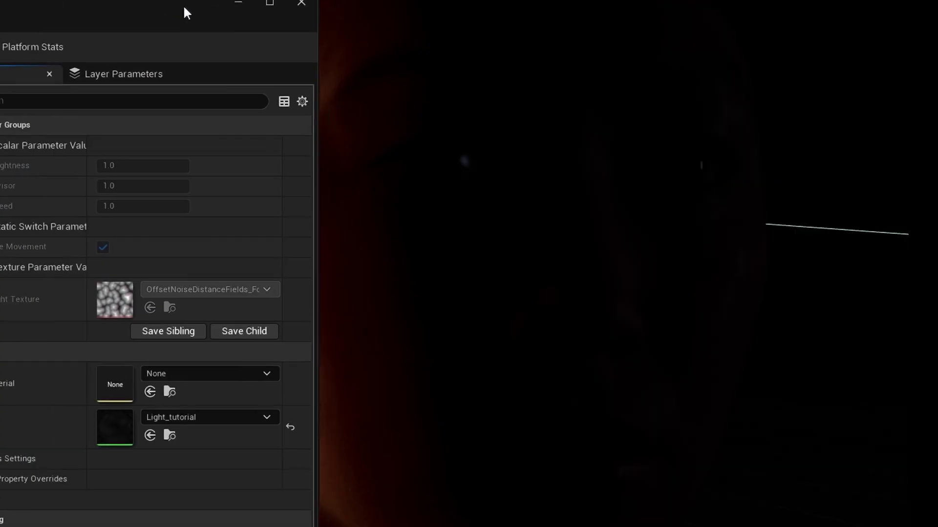
pyautogui.click(37, 148)
pyautogui.click(184, 148)
pyautogui.write('30')
pyautogui.press('Return')
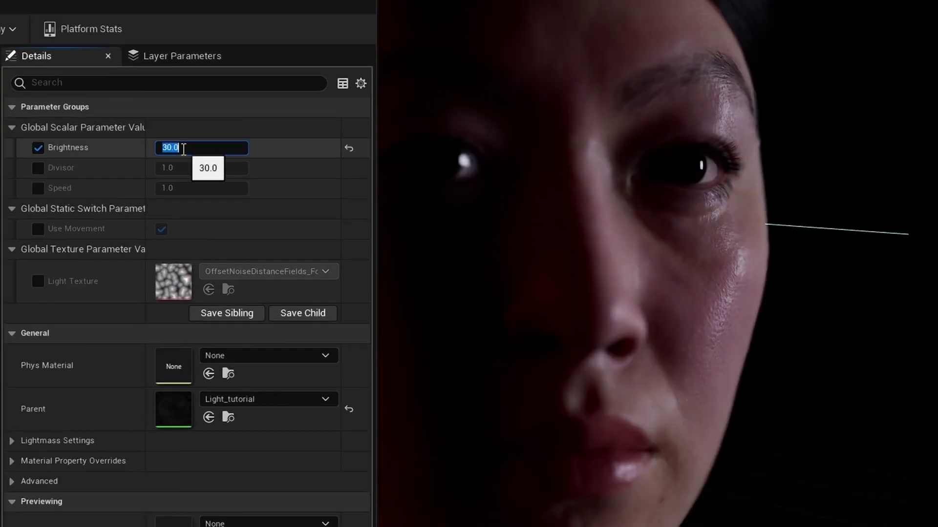
# Override Speed, Divisor and Use Movement in Light_tutorial_2_Inst, trying Speed 2, then setting Divisor to about 0.73 and Speed to about 1.14
pyautogui.click(38, 188)
pyautogui.click(210, 189)
pyautogui.write('2')
pyautogui.press('Return')
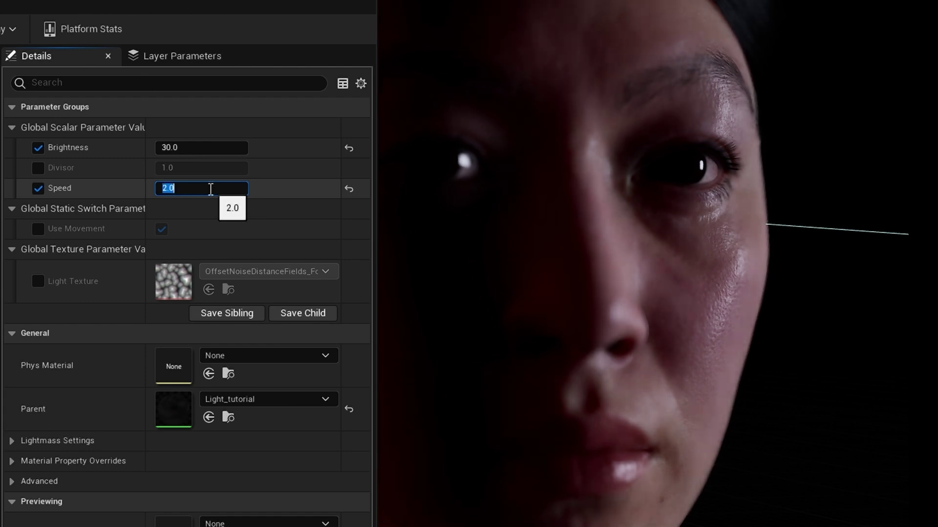
pyautogui.click(37, 168)
pyautogui.click(37, 228)
pyautogui.moveTo(179, 169); pyautogui.dragTo(169, 189)
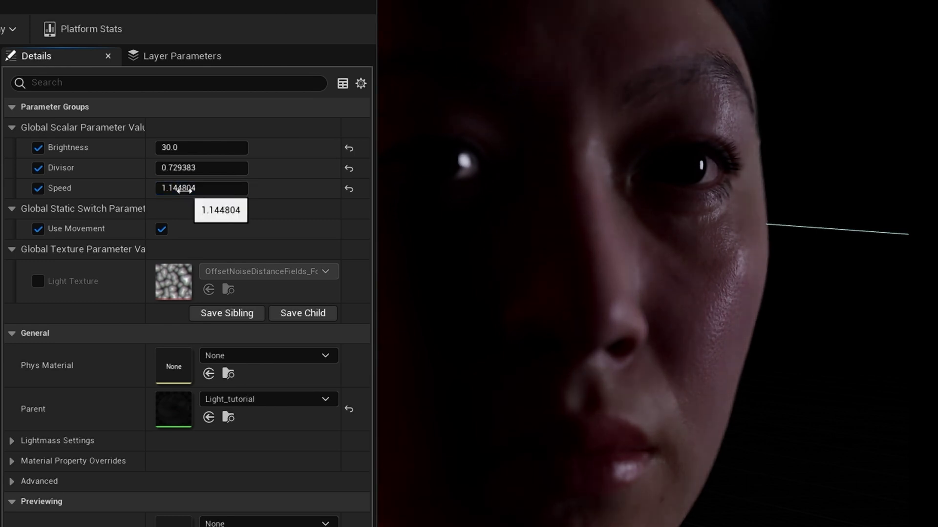
# Override Light Texture in Light_tutorial_2_Inst with the T_Noise01 texture, found by searching for noise
pyautogui.click(38, 281)
pyautogui.click(244, 273)
pyautogui.write('noi')
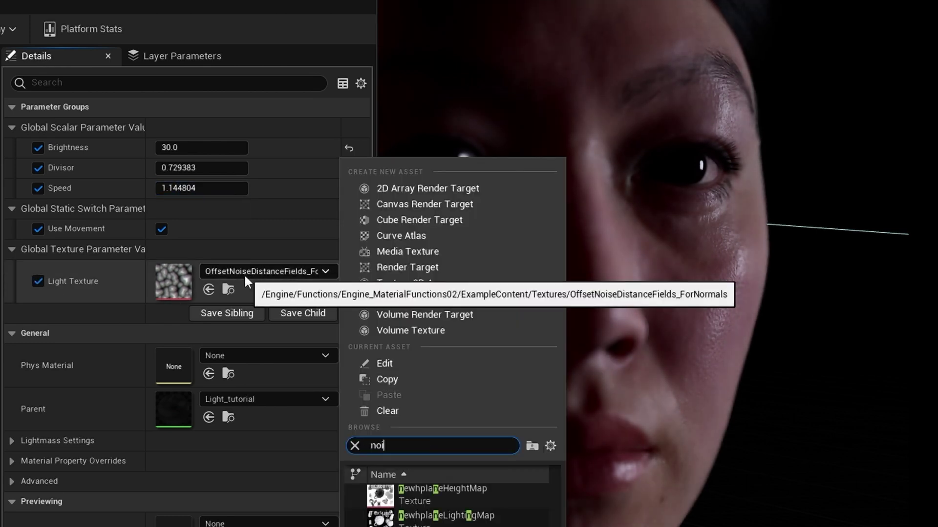
pyautogui.write('se')
pyautogui.click(391, 506)
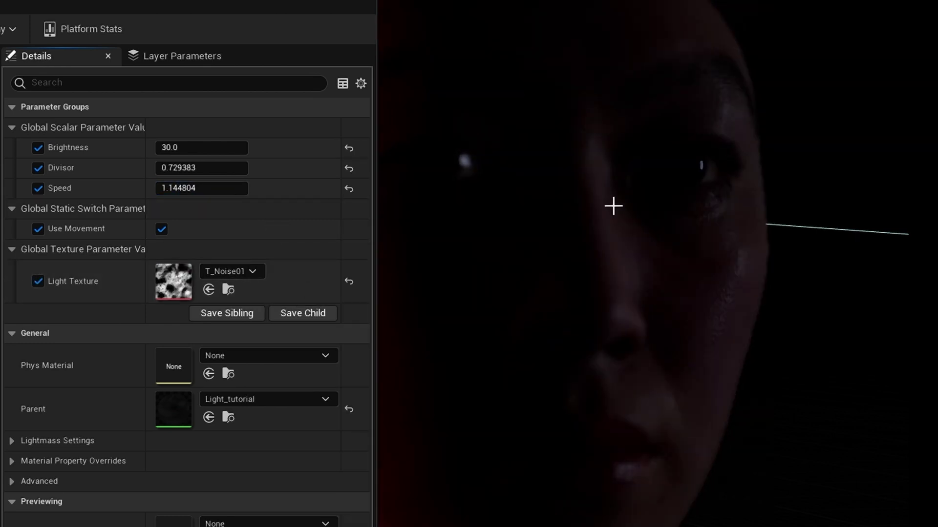
# Set Light_tutorial_2_Inst's Brightness to 50 and lower its Speed to about 0.70
pyautogui.click(179, 148)
pyautogui.write('50')
pyautogui.moveTo(193, 188)
pyautogui.mouseDown()
pyautogui.moveTo(166, 188)
pyautogui.moveTo(193, 190)
pyautogui.mouseUp()
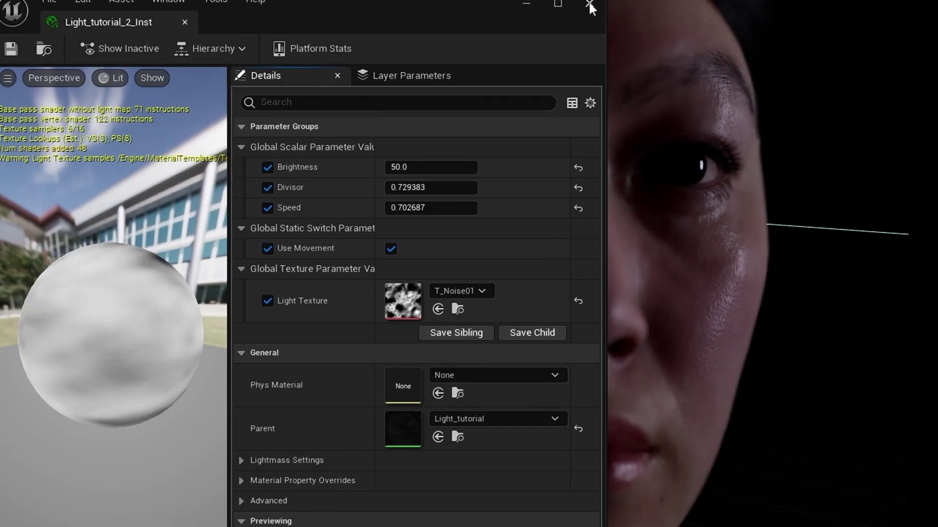
# Close the material instance editor and save a new level sequence named Light_tut in the Cinematics folder
pyautogui.click(586, 4)
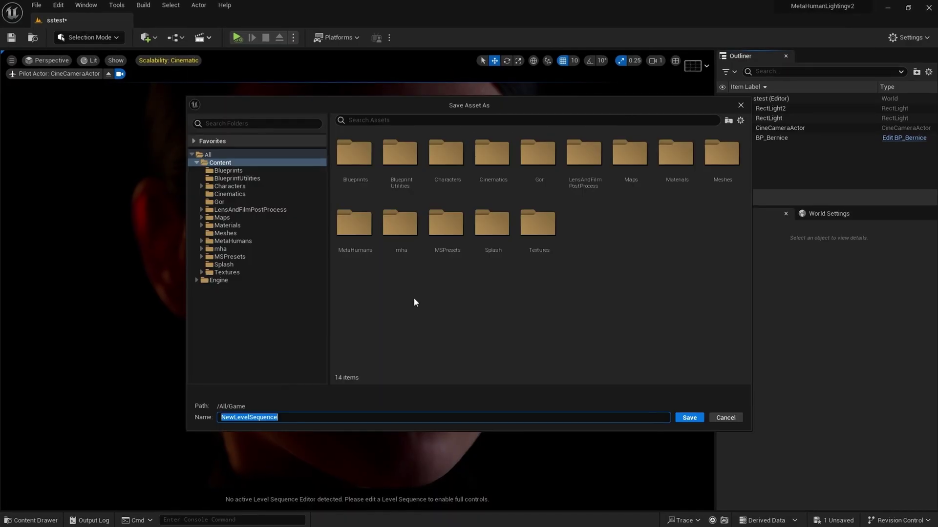
pyautogui.doubleClick(492, 153)
pyautogui.write('Light_tut')
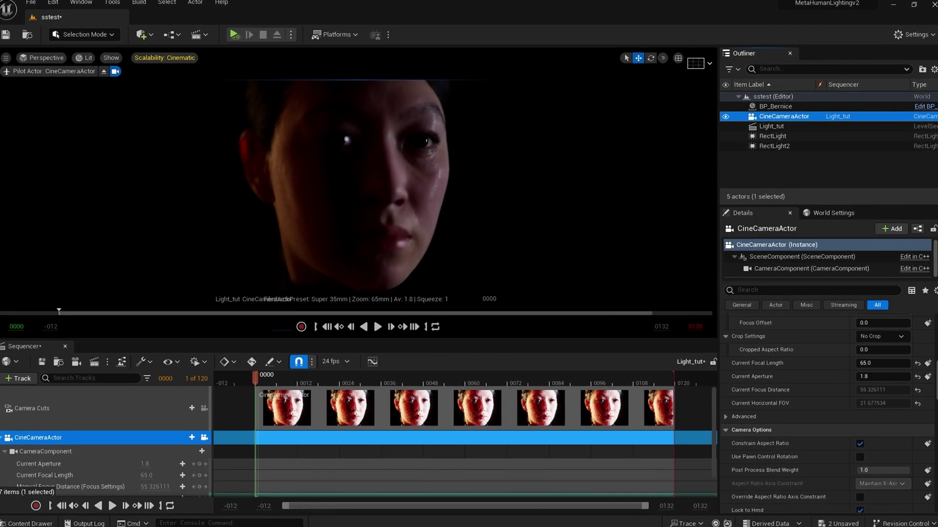
# Add BP_Bernice to the Light_tut sequence and assign the thoughty_2 animation to its Face track
pyautogui.moveTo(776, 106); pyautogui.dragTo(97, 469)
pyautogui.click(169, 470)
pyautogui.click(198, 468)
pyautogui.moveTo(220, 51)
pyautogui.scroll(-10, 514, 150)
pyautogui.click(514, 148)
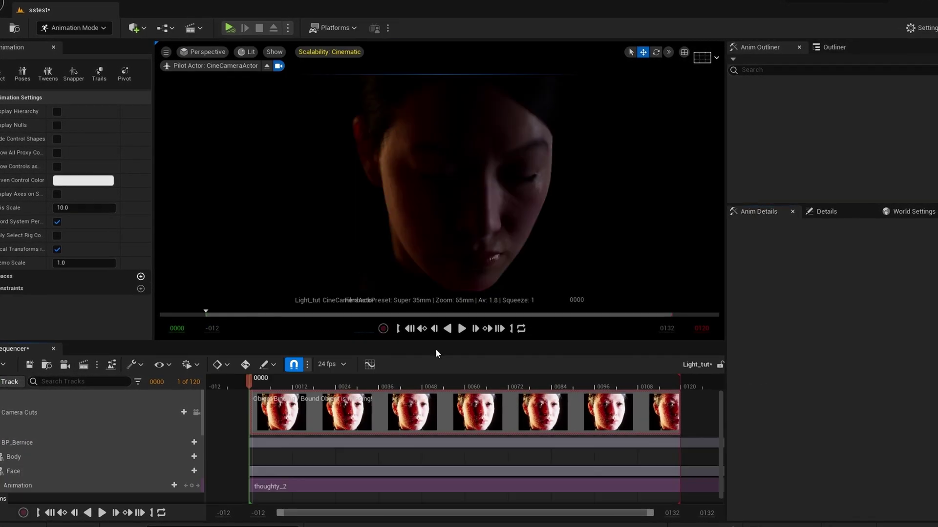
# Play the sequence in Selection Mode and extend the camera cut section to the end of the 500-frame range
pyautogui.press('space')
pyautogui.hotkey('shift', '1')
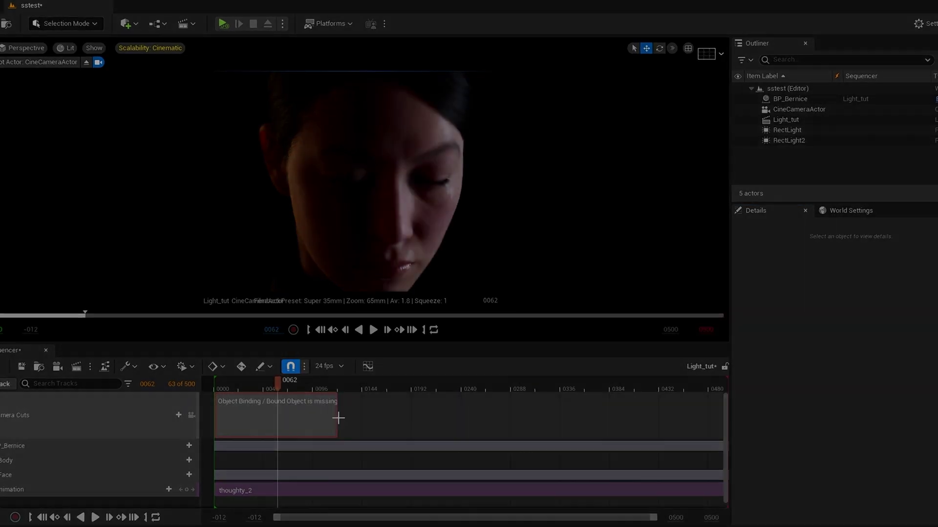
pyautogui.moveTo(337, 418); pyautogui.dragTo(735, 403)
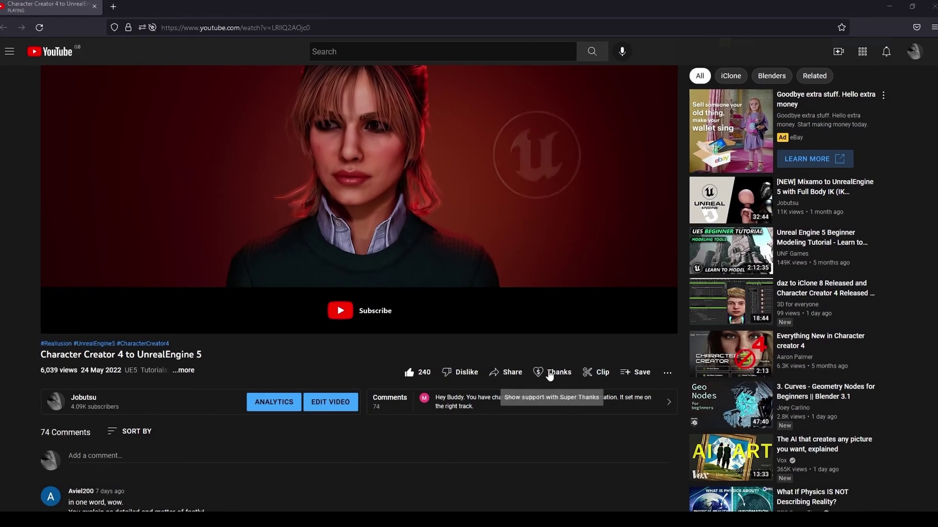
# In the web browser, open the video's Super Thanks options and the £5 payment form on the Buy Me a Coffee page
pyautogui.click(551, 375)
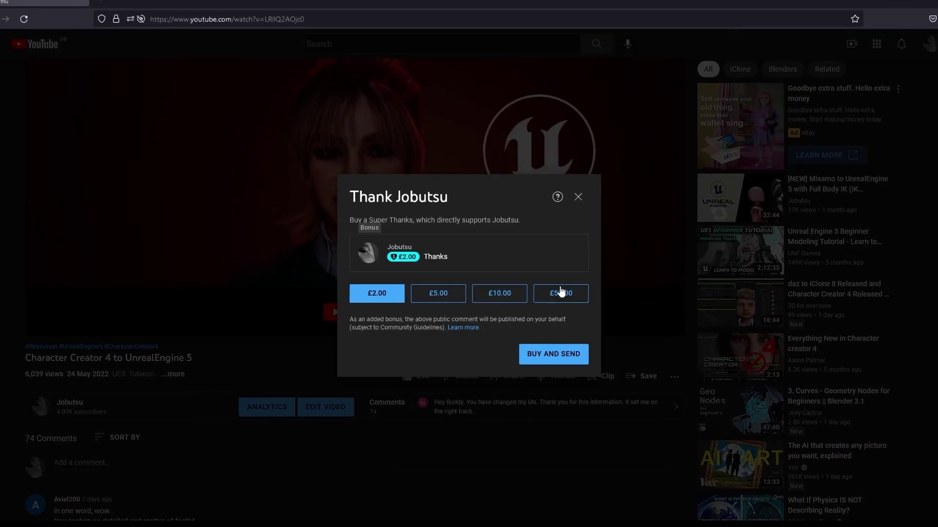
pyautogui.click(556, 295)
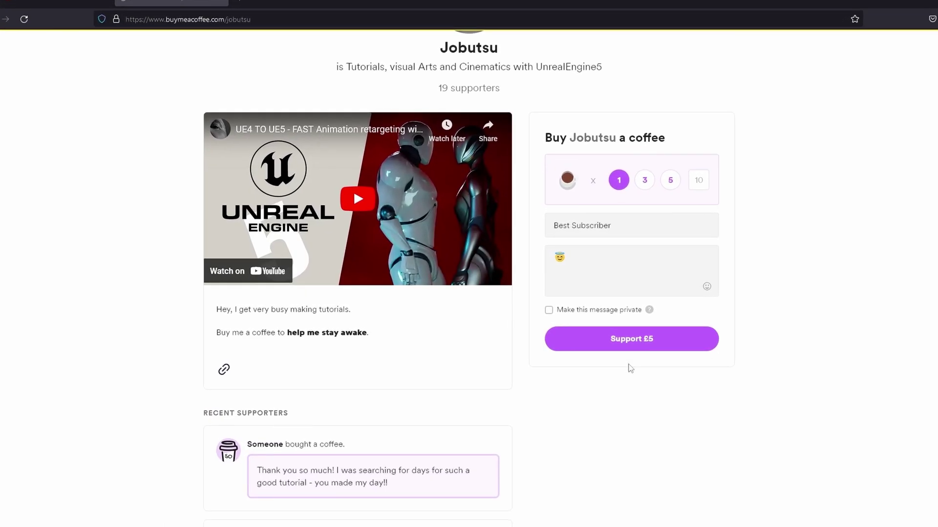
pyautogui.click(636, 345)
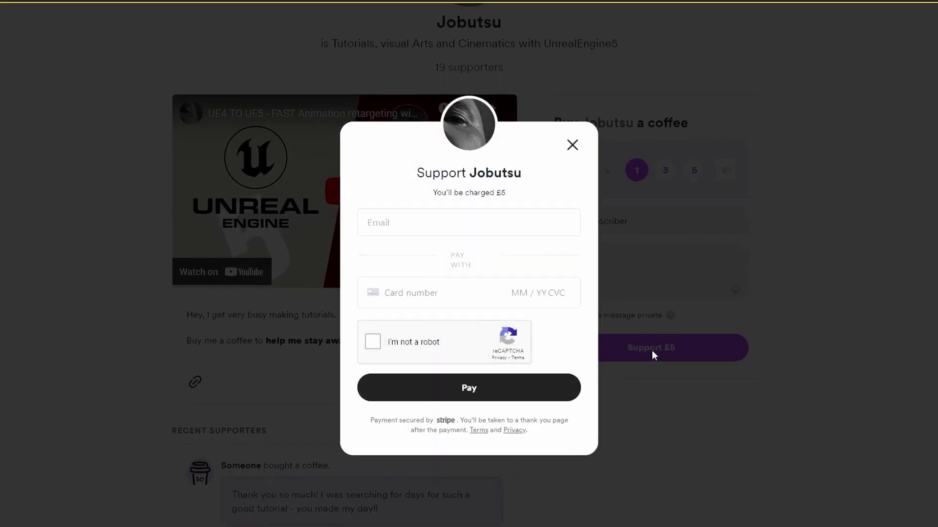